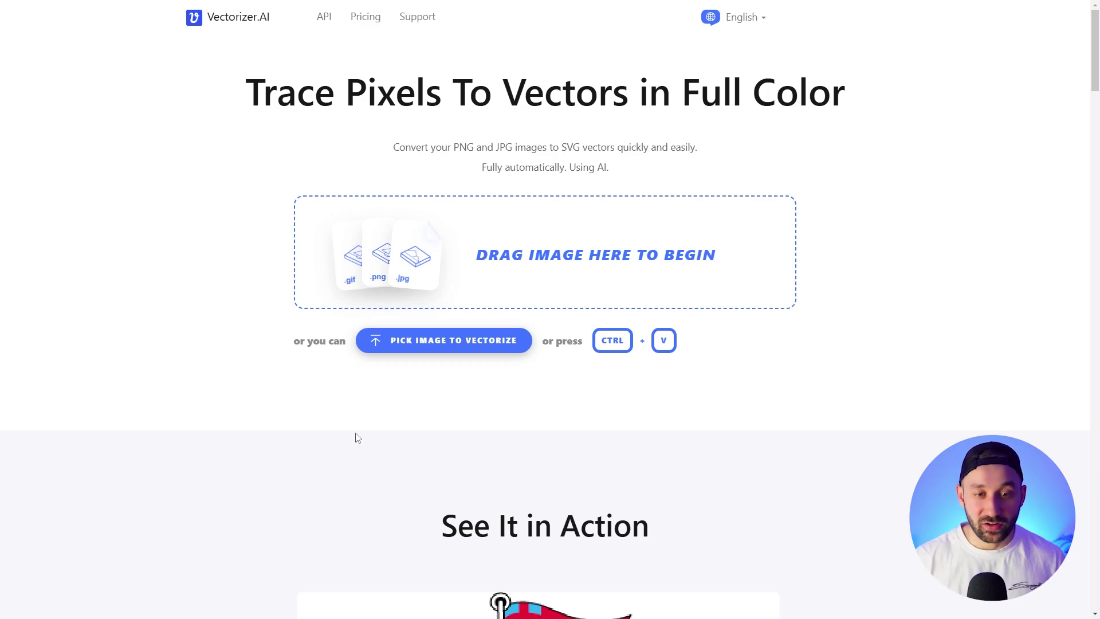
- Open the dog-on-skateboard sample from the See It in Action section for vectorizing
scroll(358, 438, down, 4)
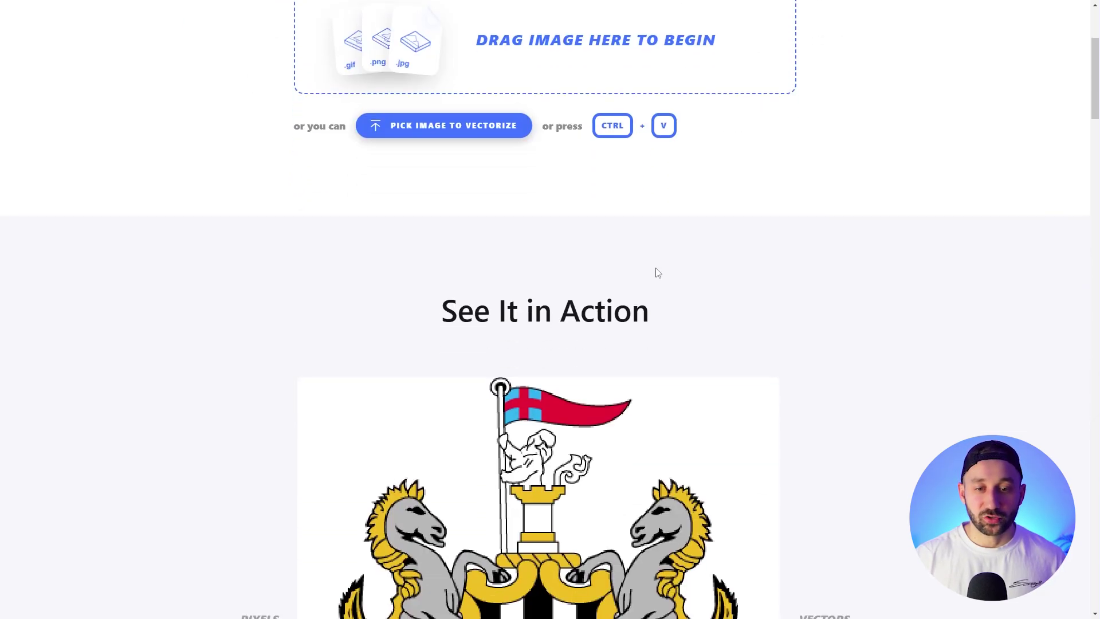
scroll(896, 231, down, 5)
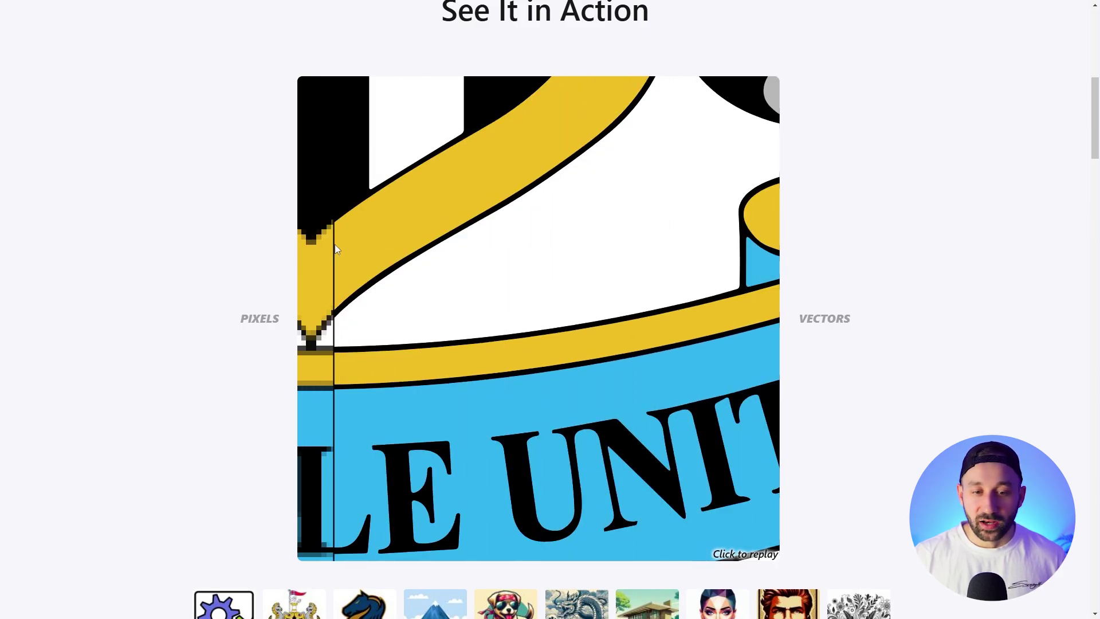
scroll(335, 246, down, 1)
scroll(360, 352, down, 2)
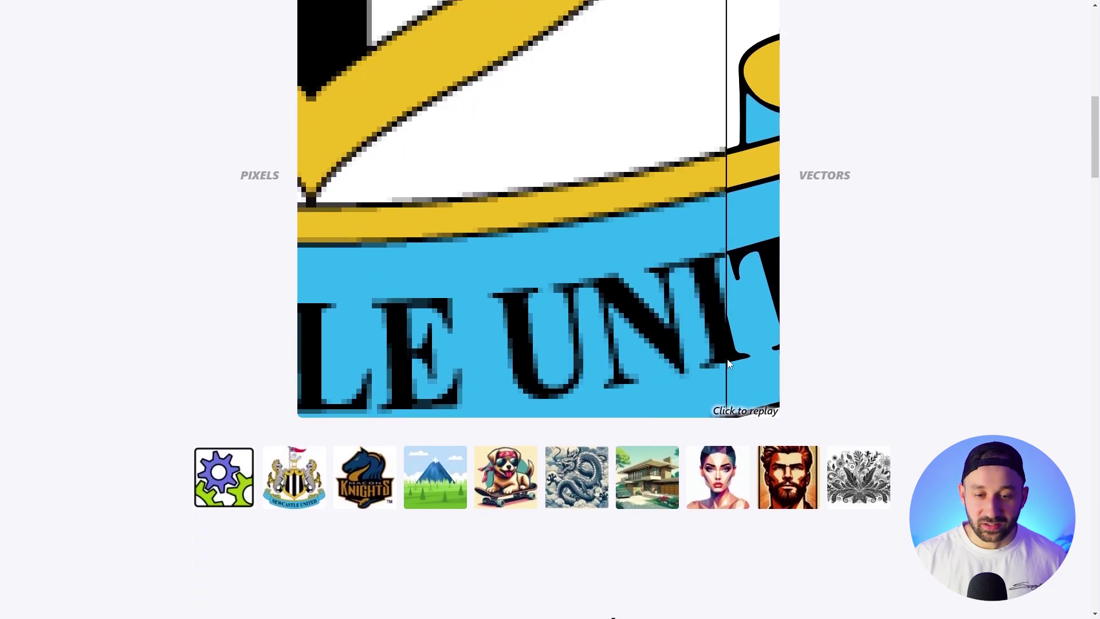
scroll(483, 437, down, 3)
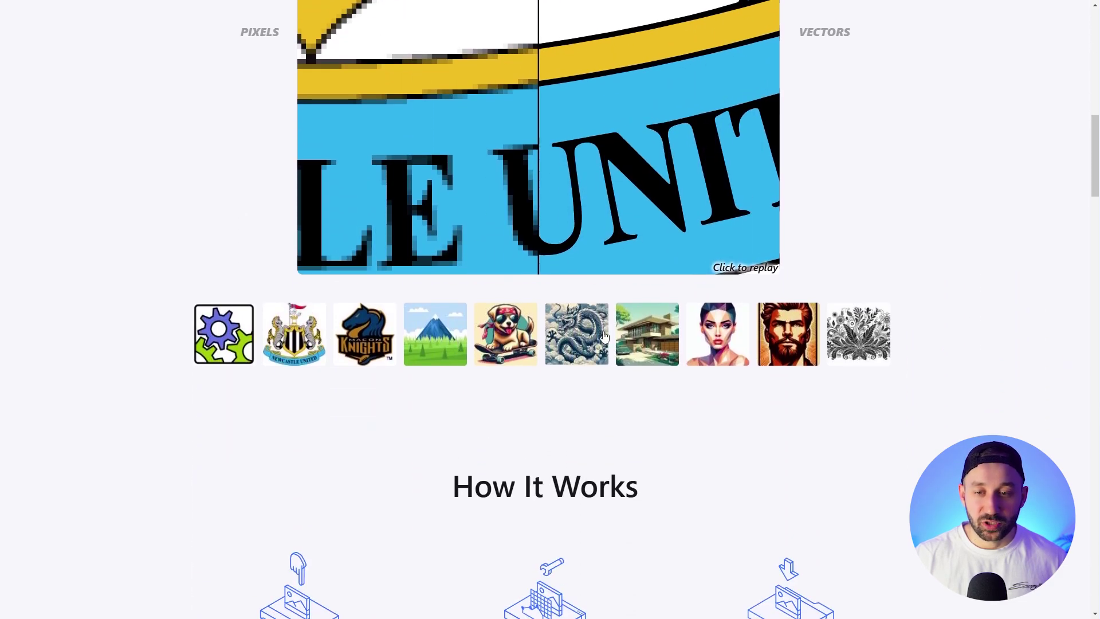
click(497, 336)
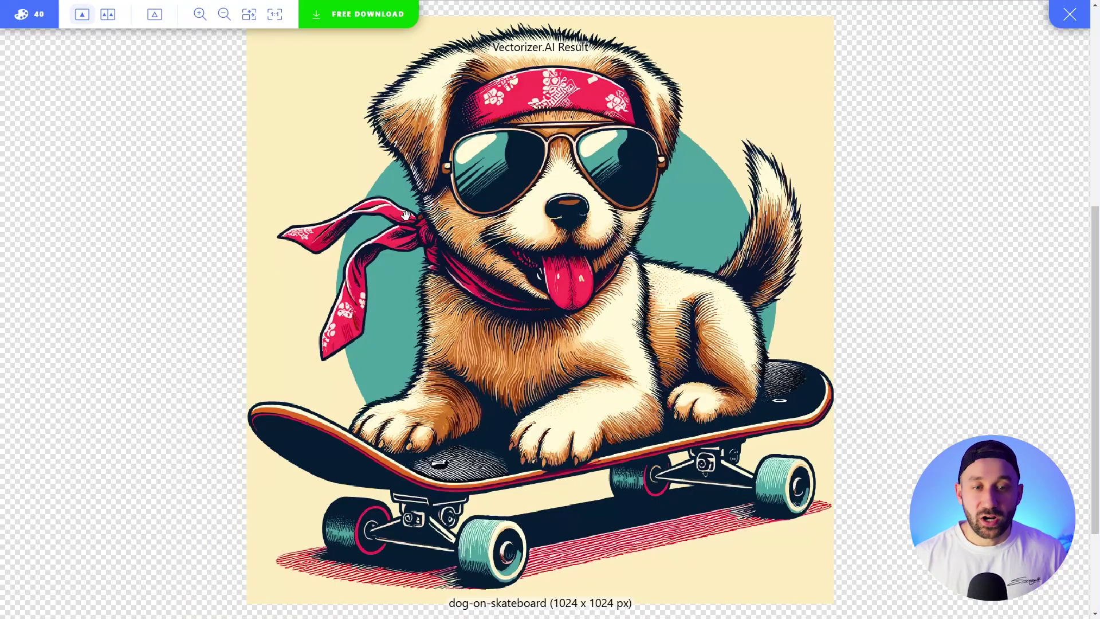
- Zoom and pan around the dog vector result to inspect the tongue and body up close
scroll(398, 221, up, 5)
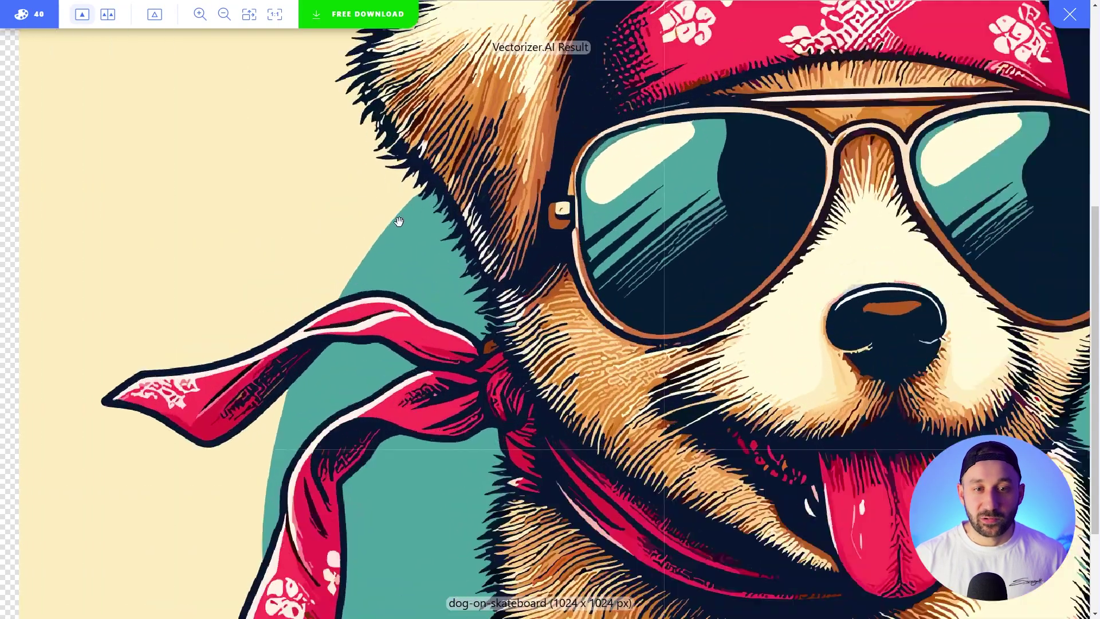
scroll(399, 222, up, 5)
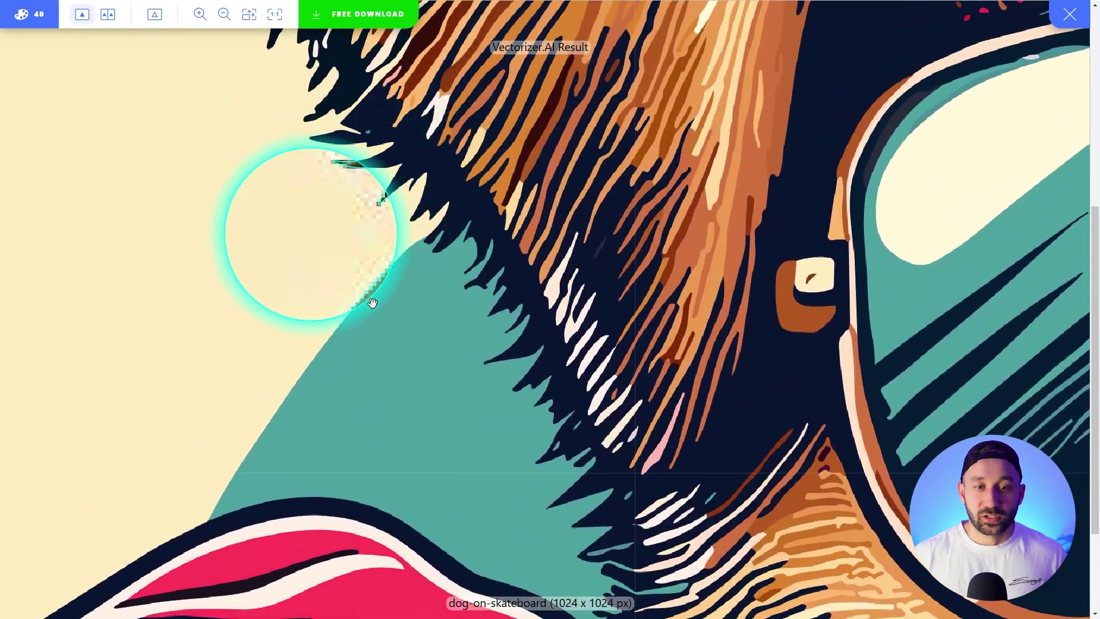
scroll(372, 303, up, 5)
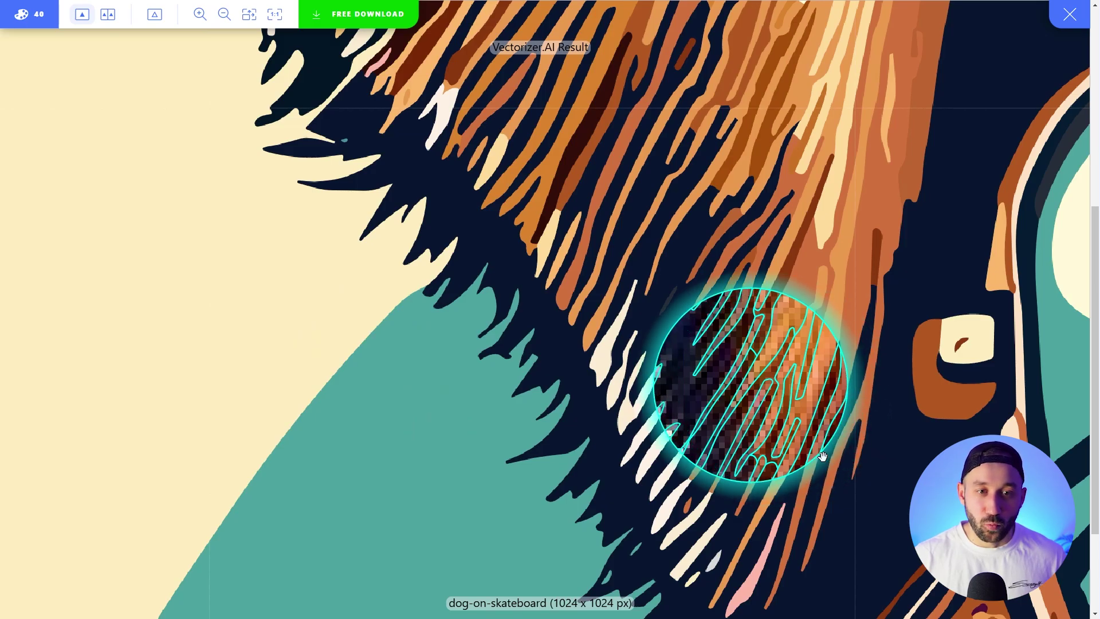
scroll(819, 454, down, 6)
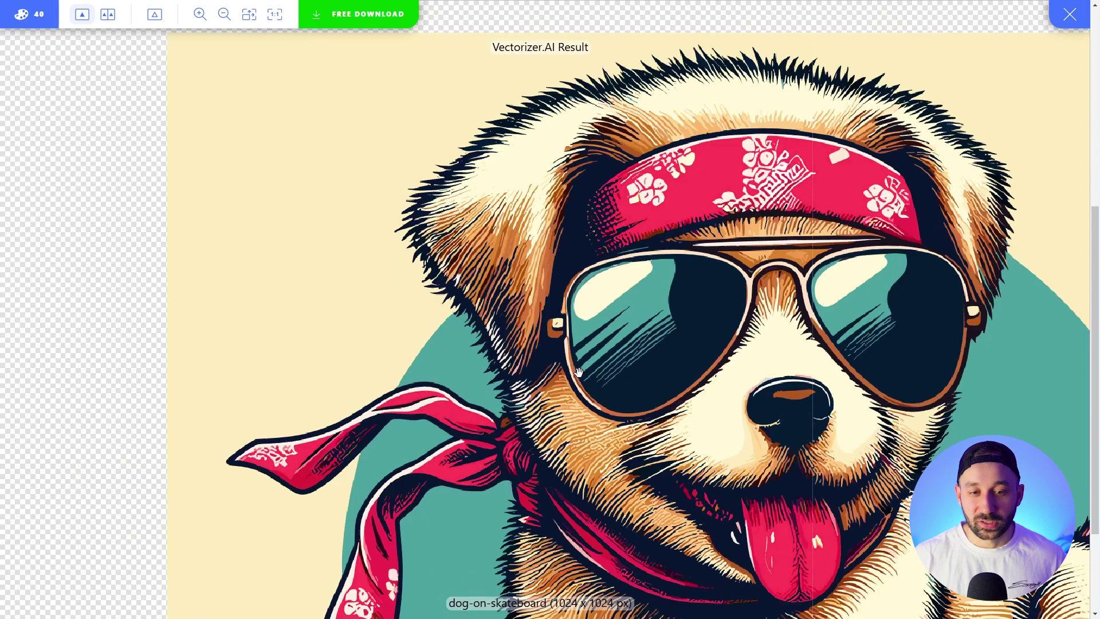
drag(811, 490, 613, 289)
scroll(739, 350, up, 6)
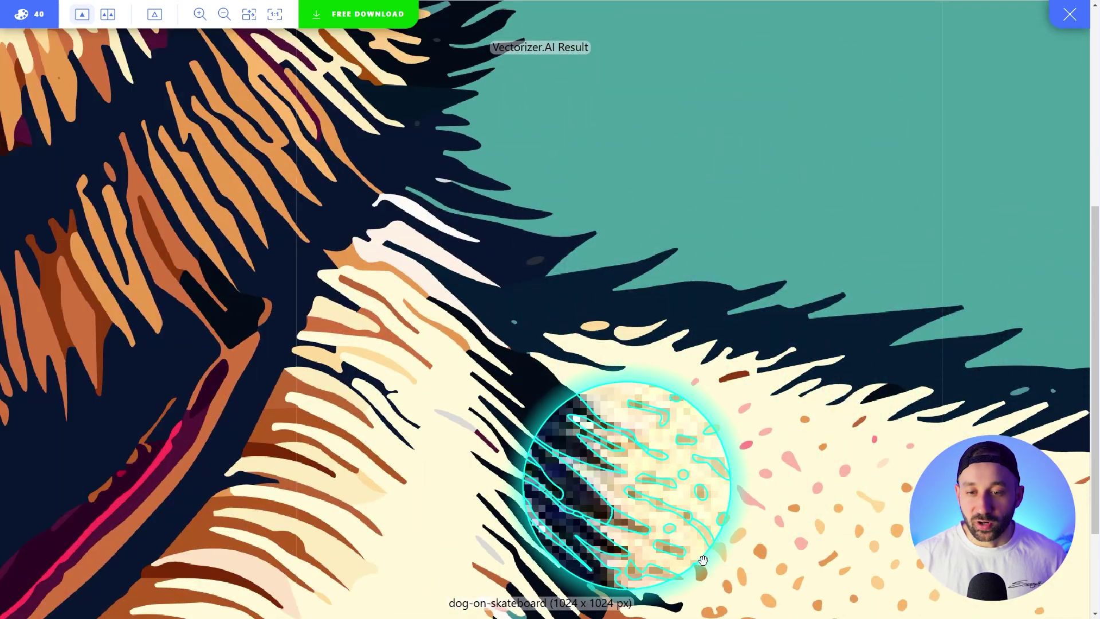
scroll(968, 189, down, 6)
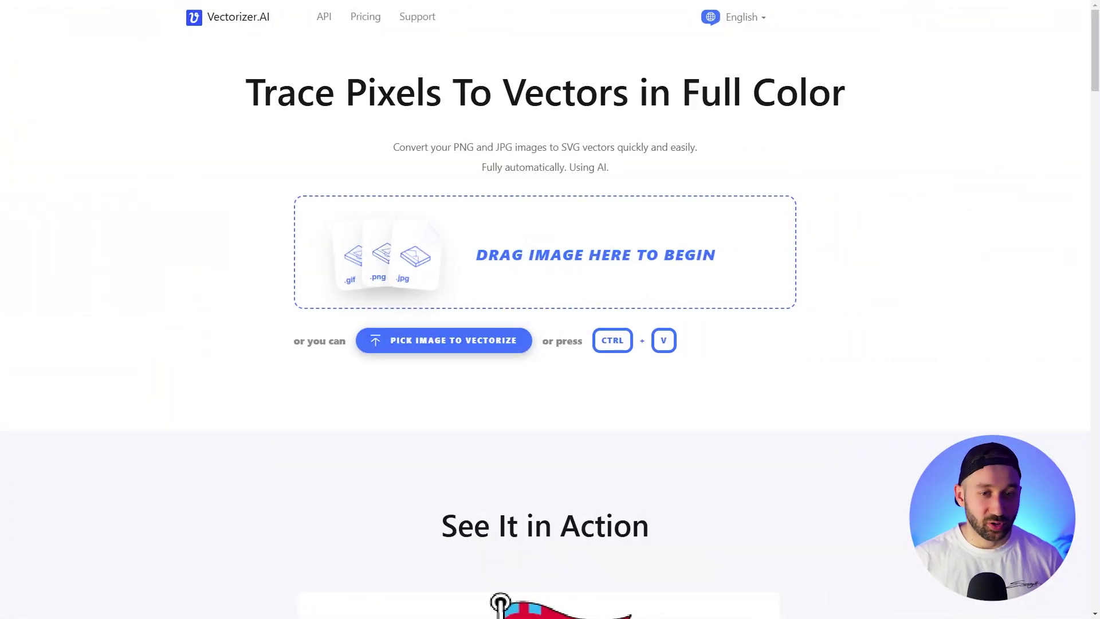
- Drop the mountains-are-calling PNG onto the upload zone to vectorize it
drag(677, 216, 557, 304)
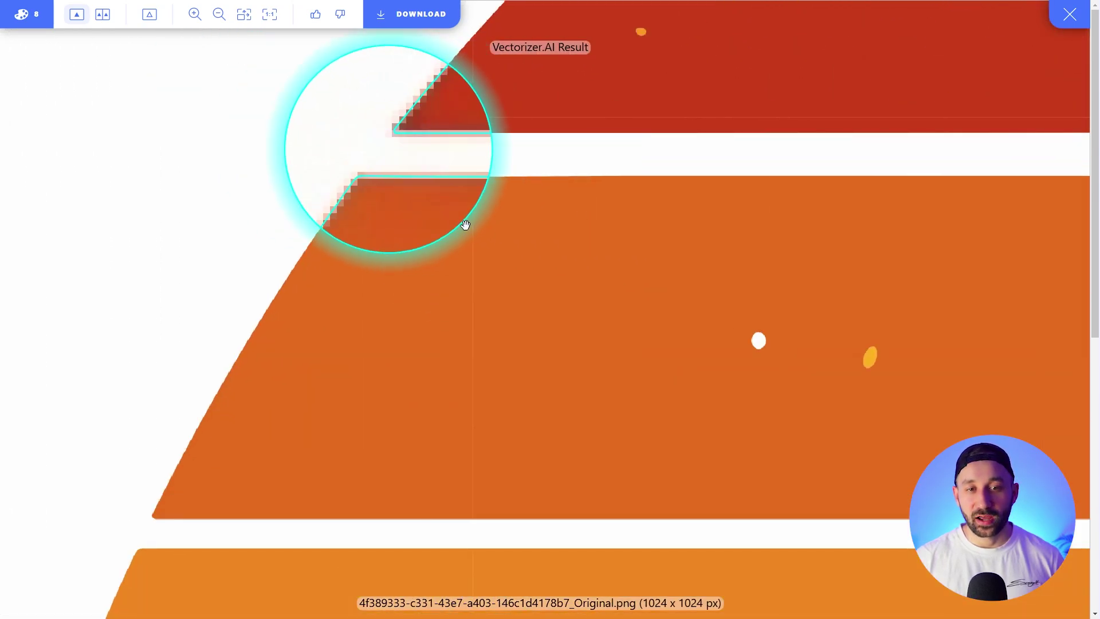
- Show original and vector result side by side, and pan both panes across the sun
scroll(608, 284, down, 5)
scroll(608, 285, down, 5)
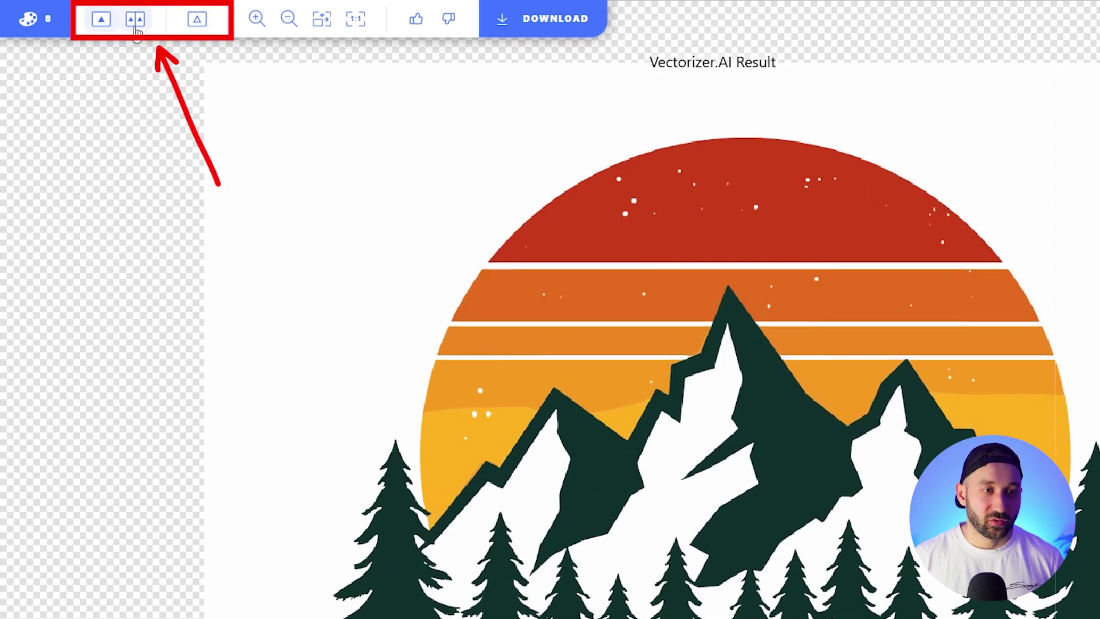
click(137, 31)
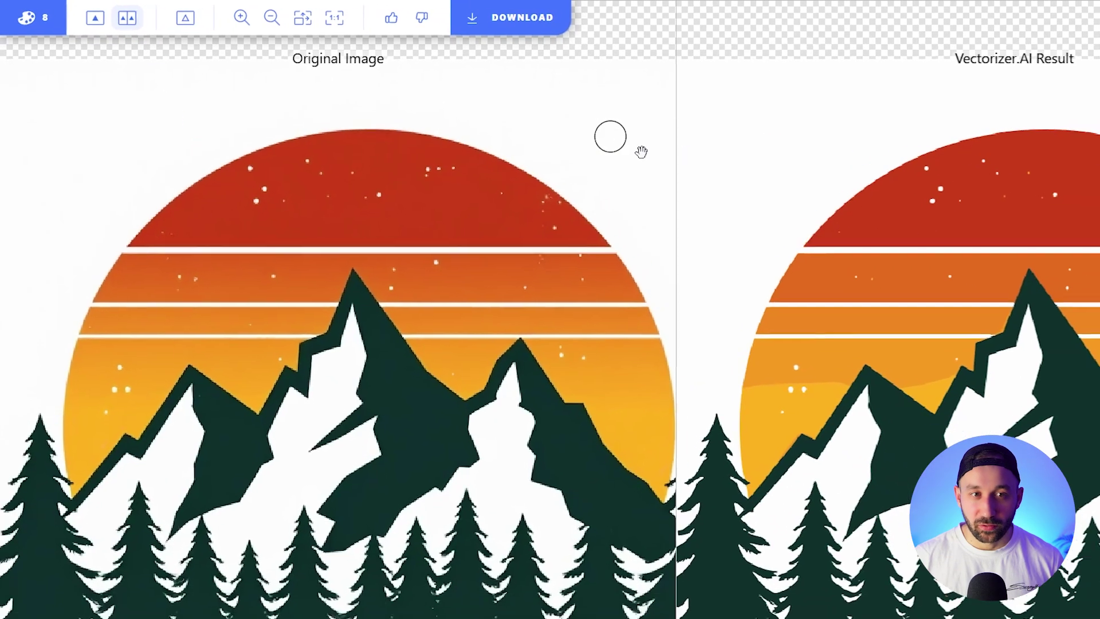
scroll(854, 178, up, 5)
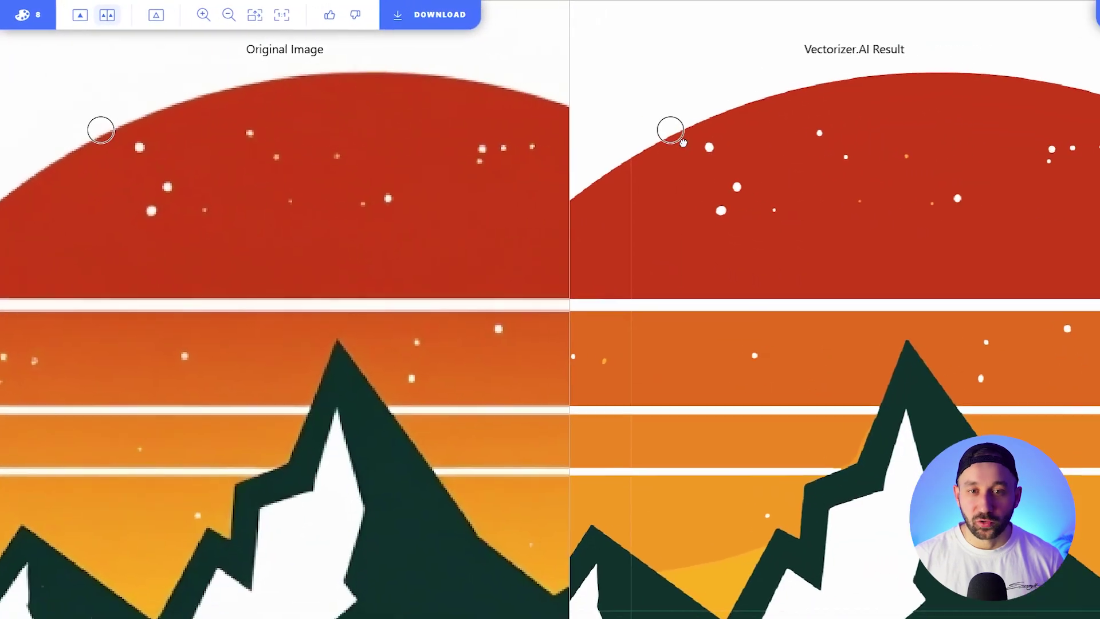
scroll(684, 142, up, 3)
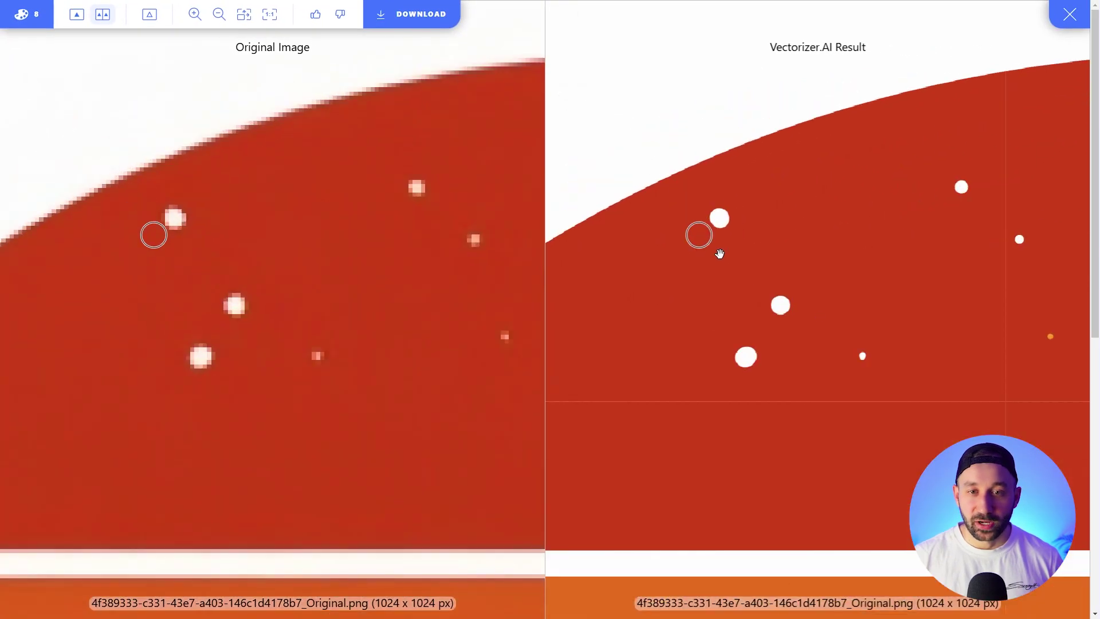
drag(720, 254, 566, 339)
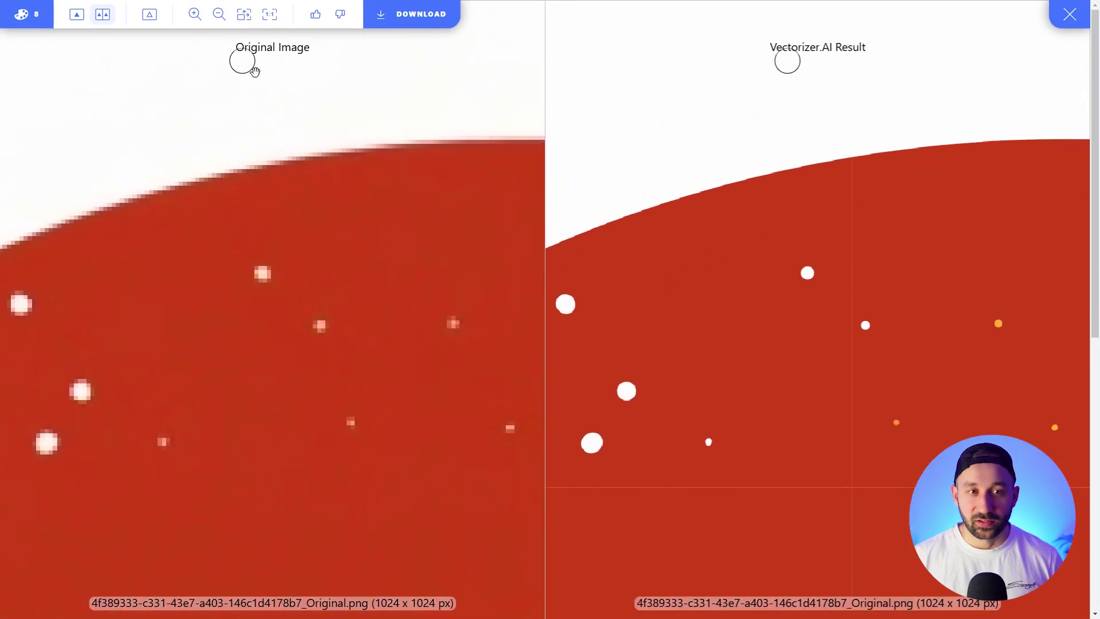
scroll(856, 144, down, 5)
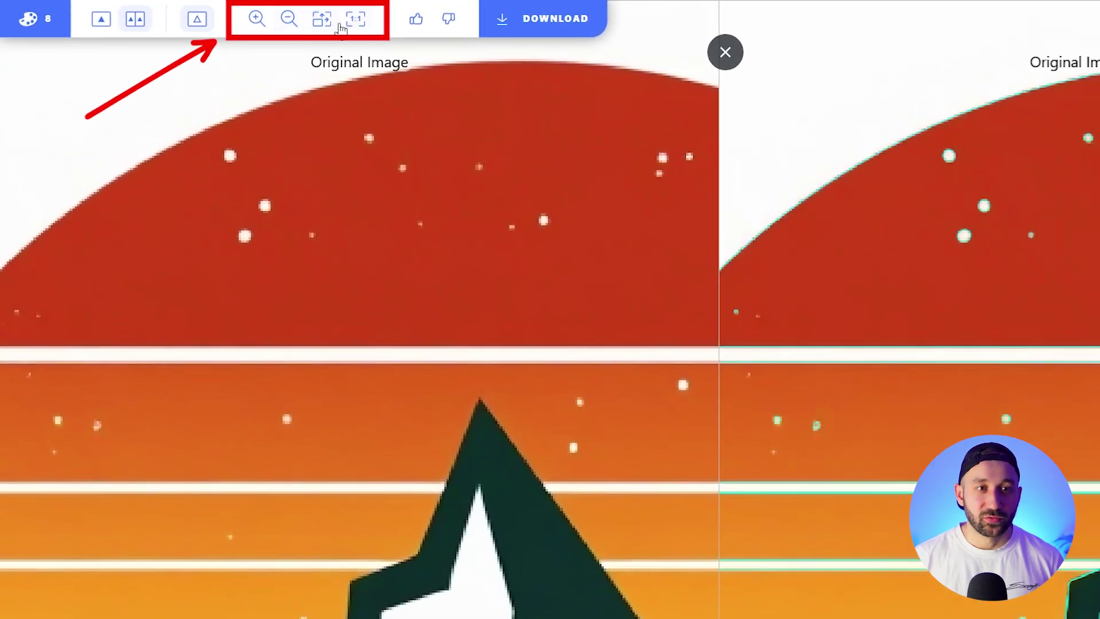
- Compare the panes at fit, 1:1 pixel size, and zoomed in on the mountains
click(279, 18)
click(354, 20)
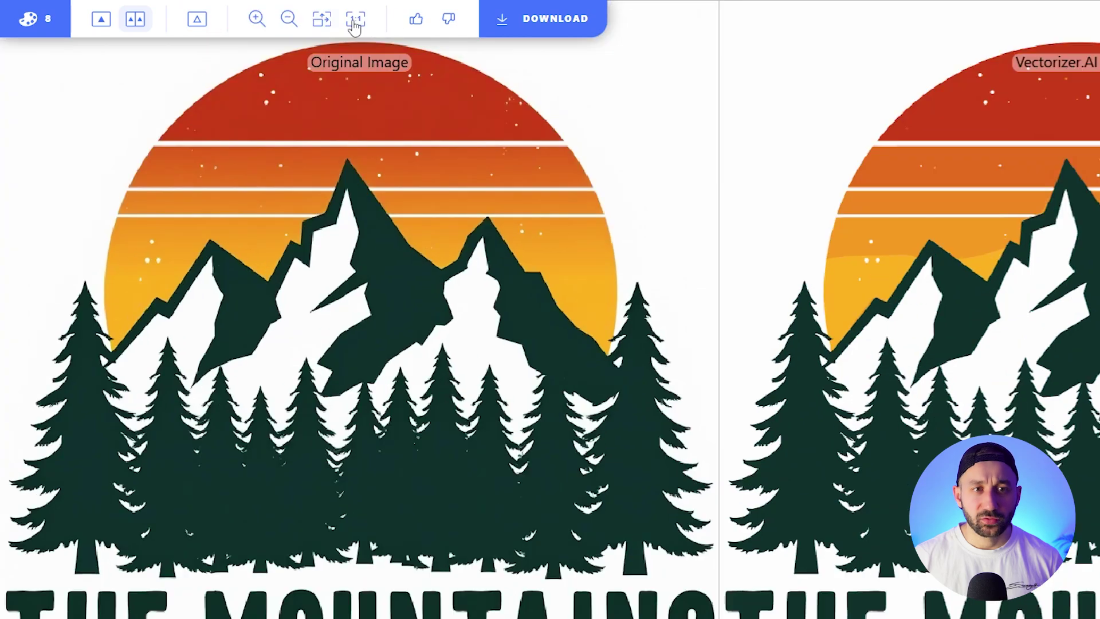
click(288, 18)
click(262, 25)
click(263, 28)
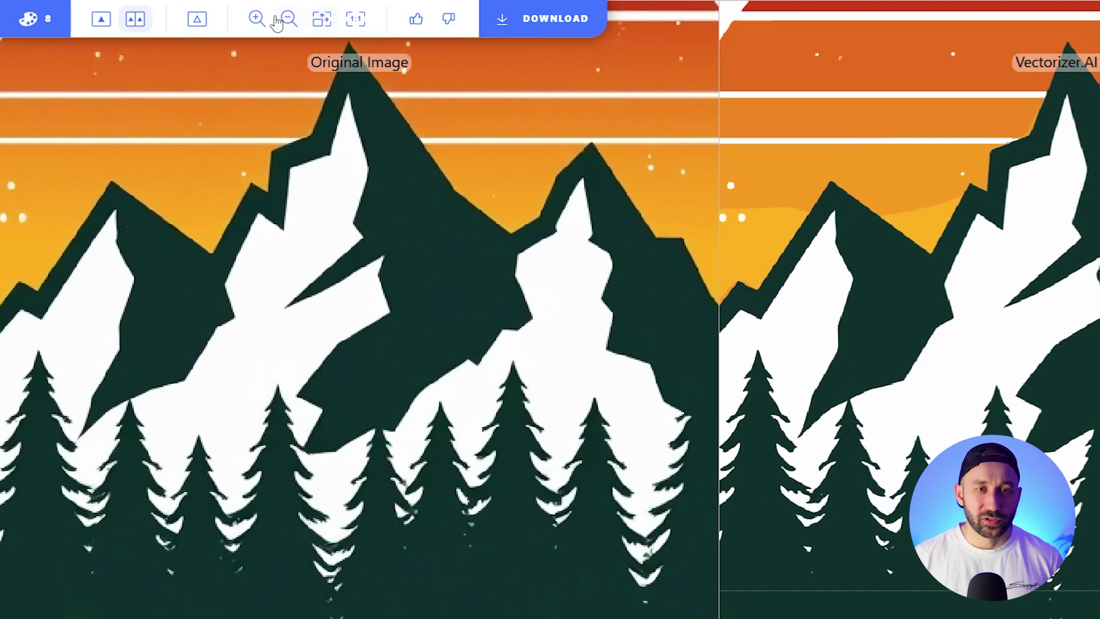
- Preview the mountain logo's palette reduced to 3 colours, then to 7 colours
click(45, 26)
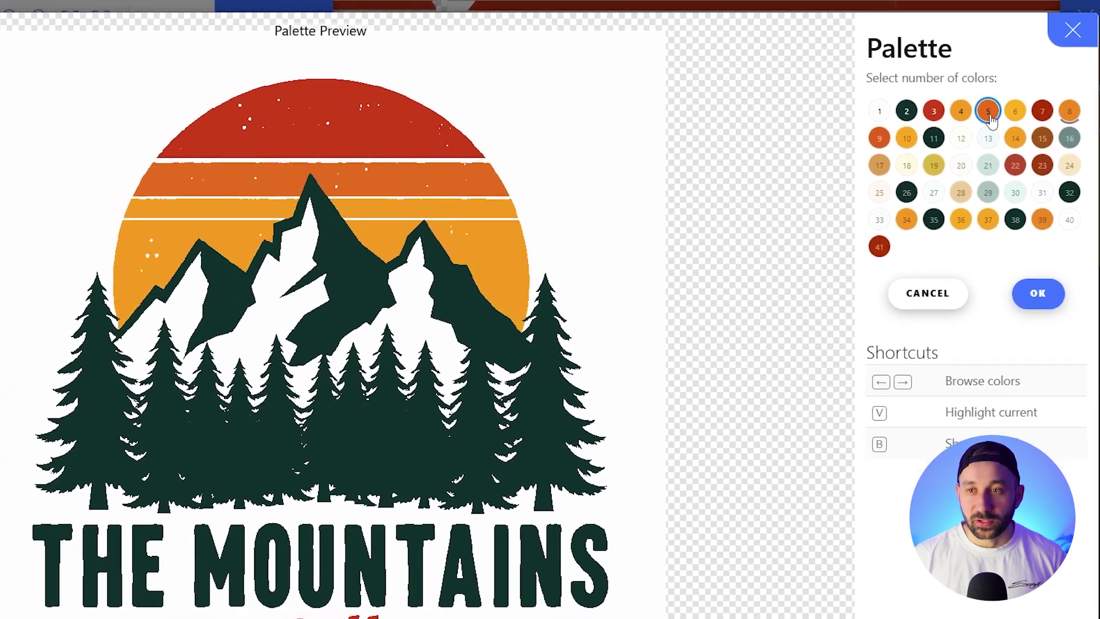
click(926, 118)
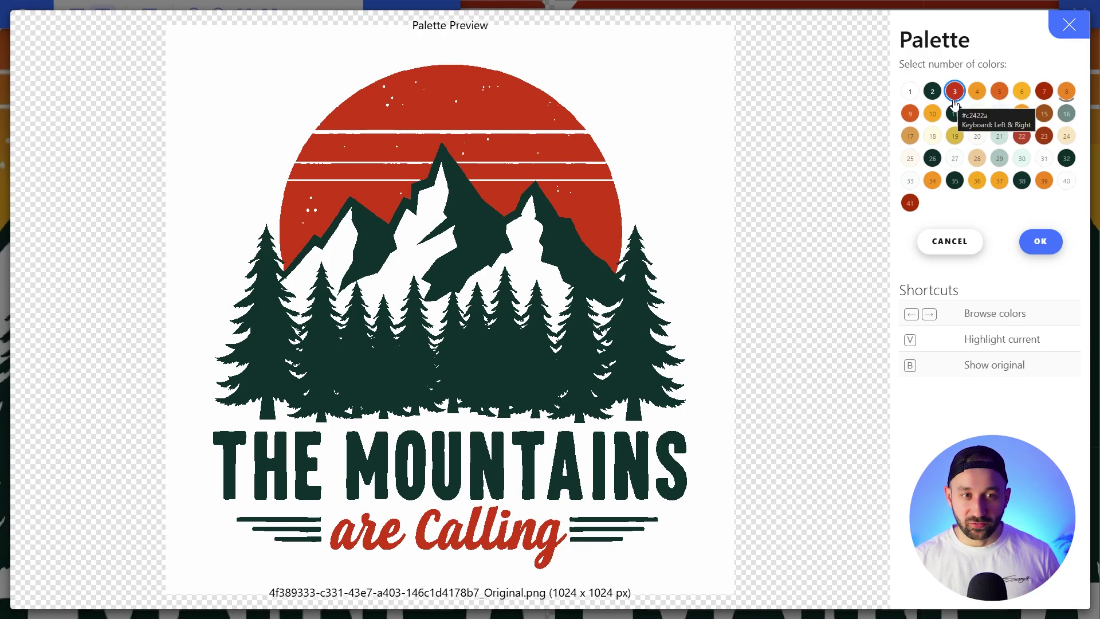
click(1044, 92)
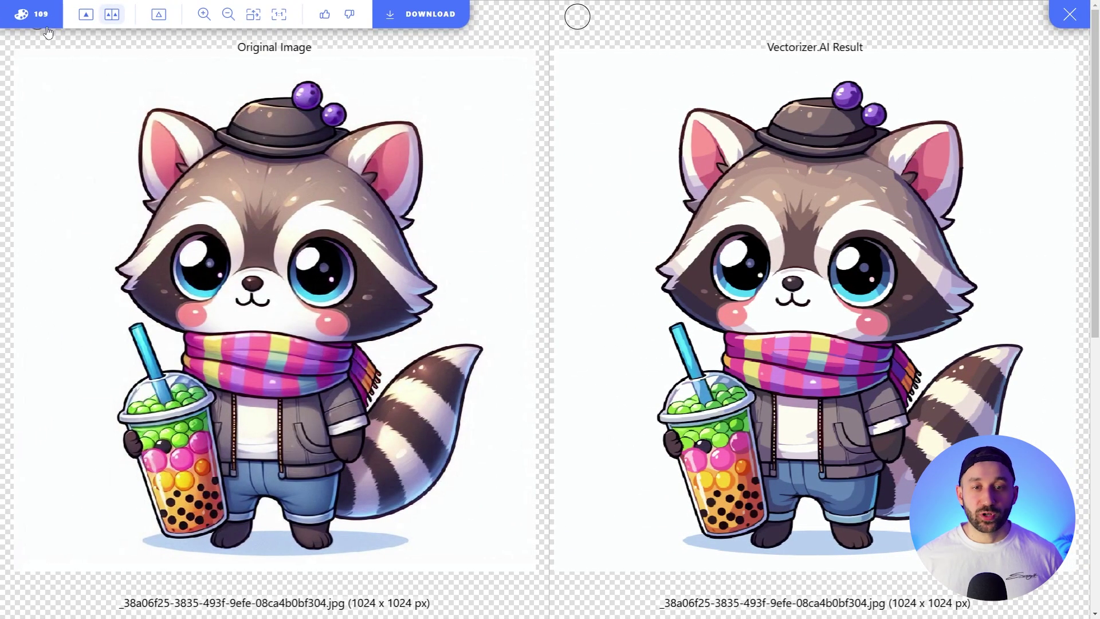
click(47, 26)
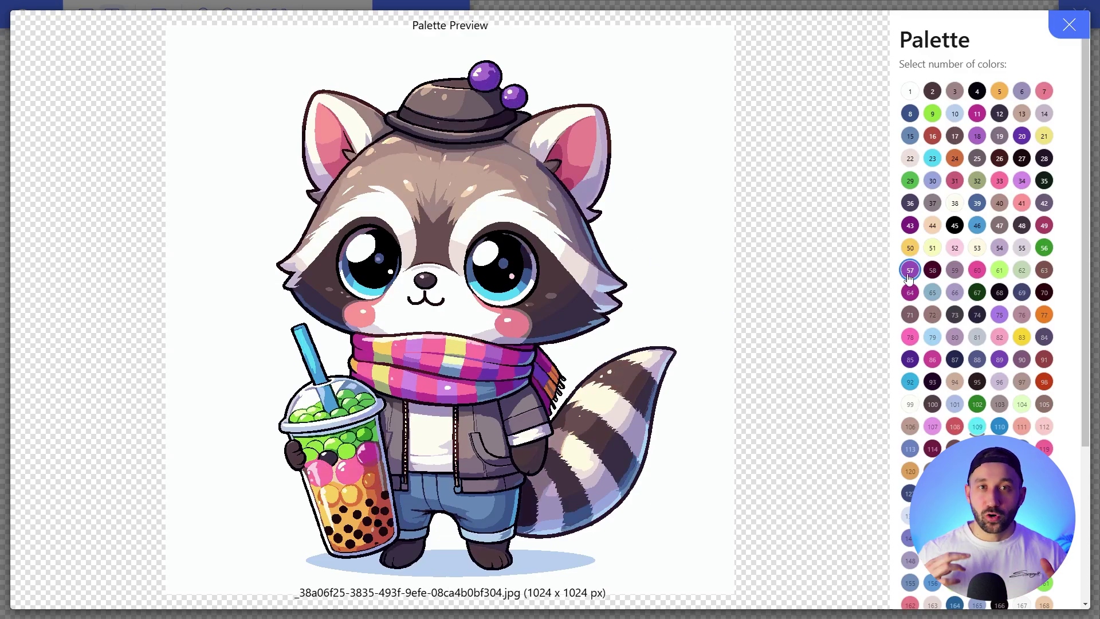
- Preview the raccoon at 57 then 49 colours, and apply the 49-colour palette
click(910, 274)
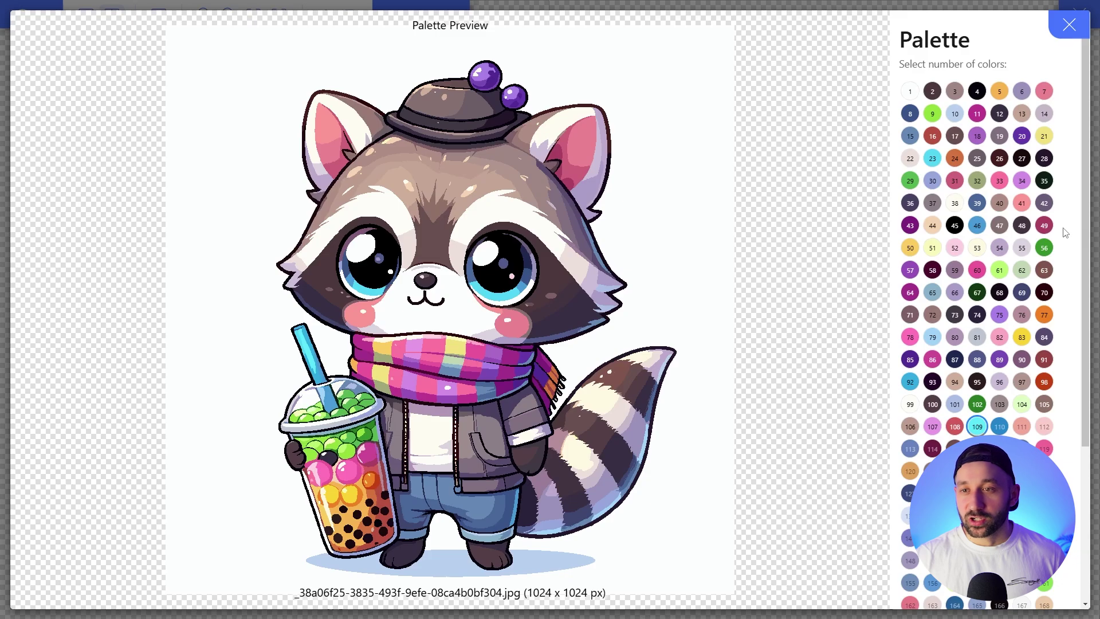
click(1045, 228)
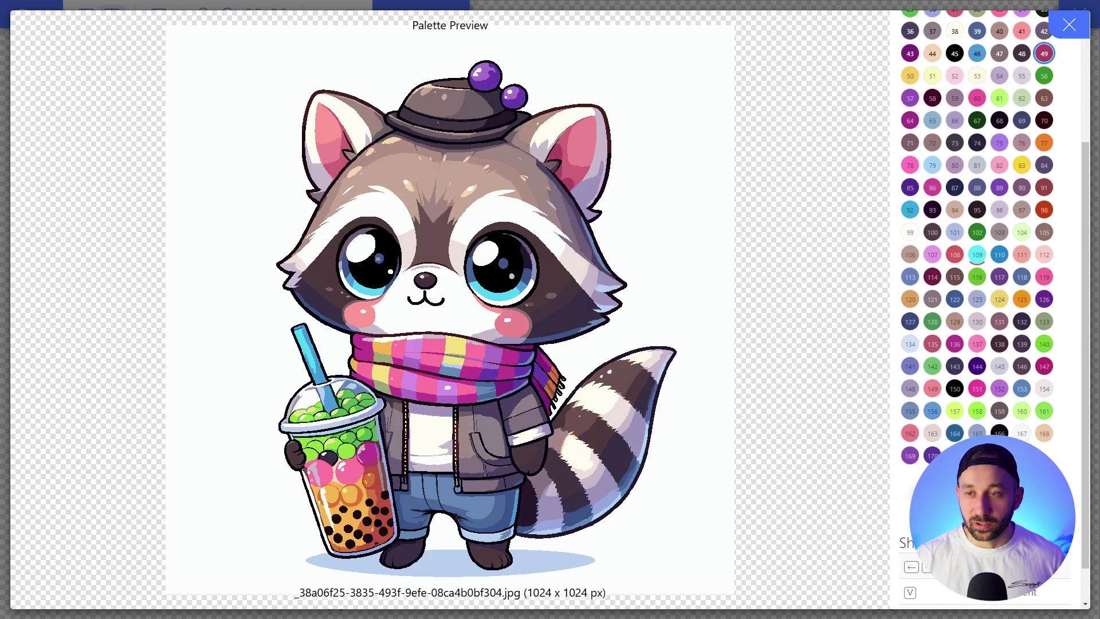
key(Escape)
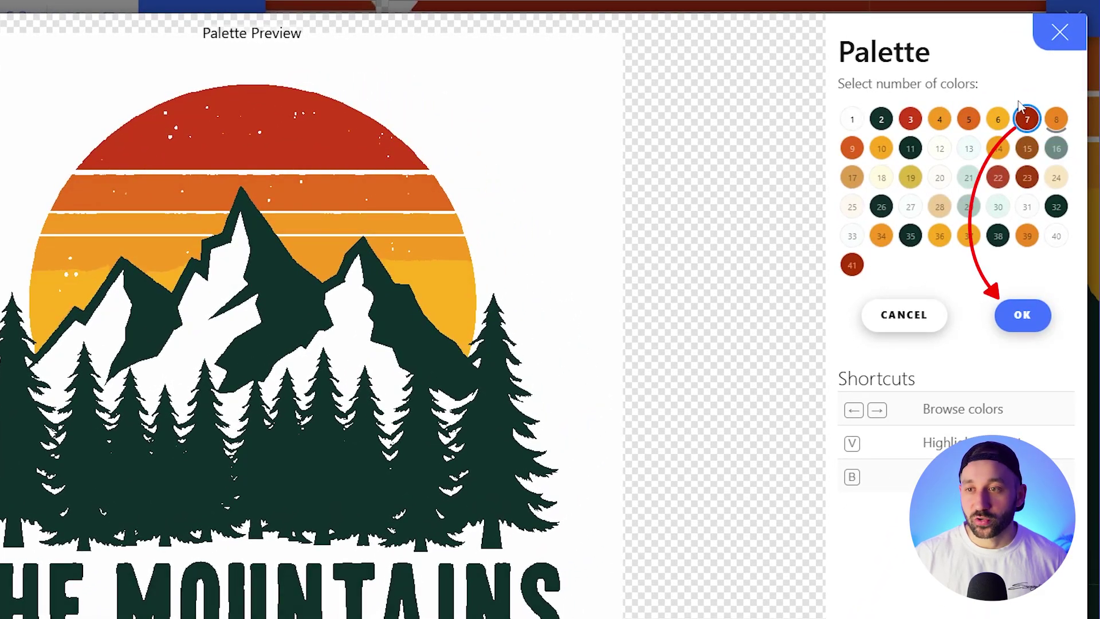
- Apply the 7-colour palette to the mountain logo and bring up its download options
click(1028, 324)
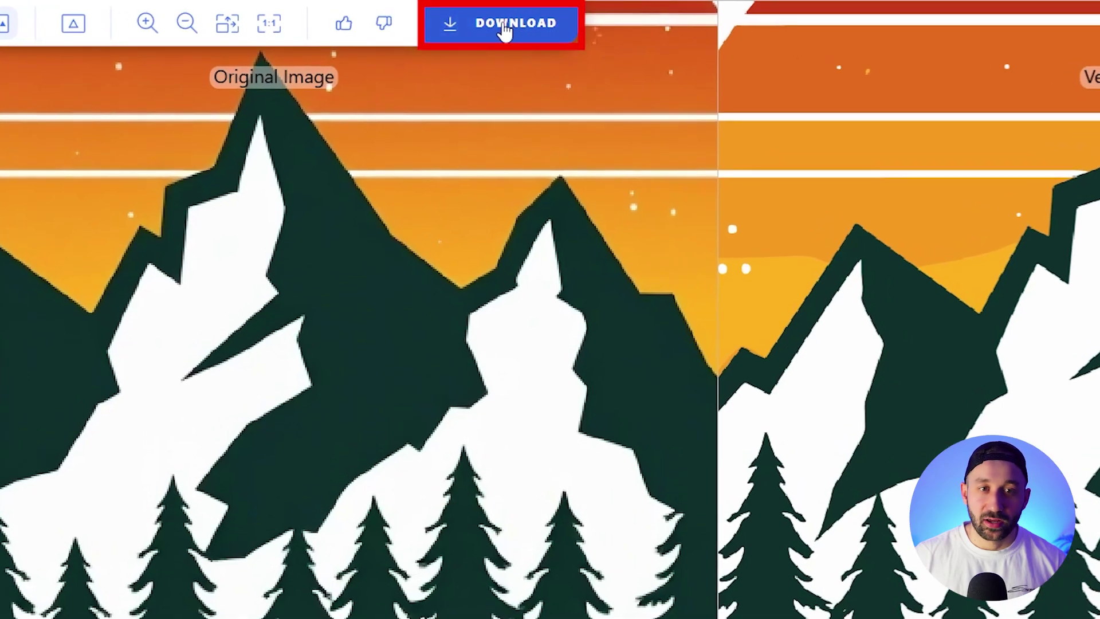
click(505, 31)
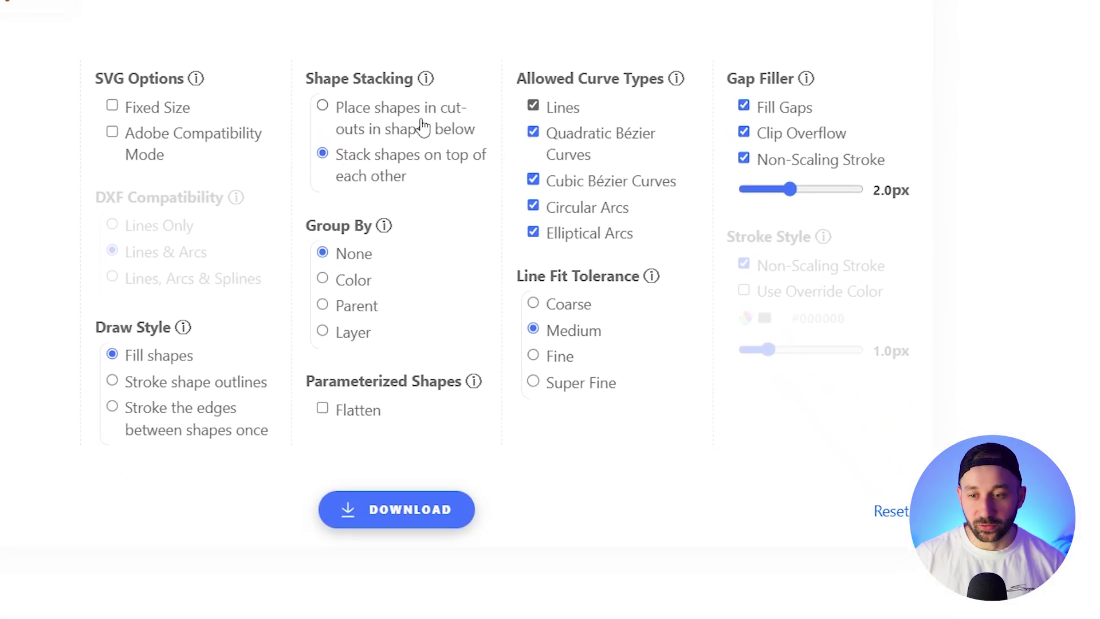
- Reset the download options to their defaults and scroll down to the SVG download
click(851, 475)
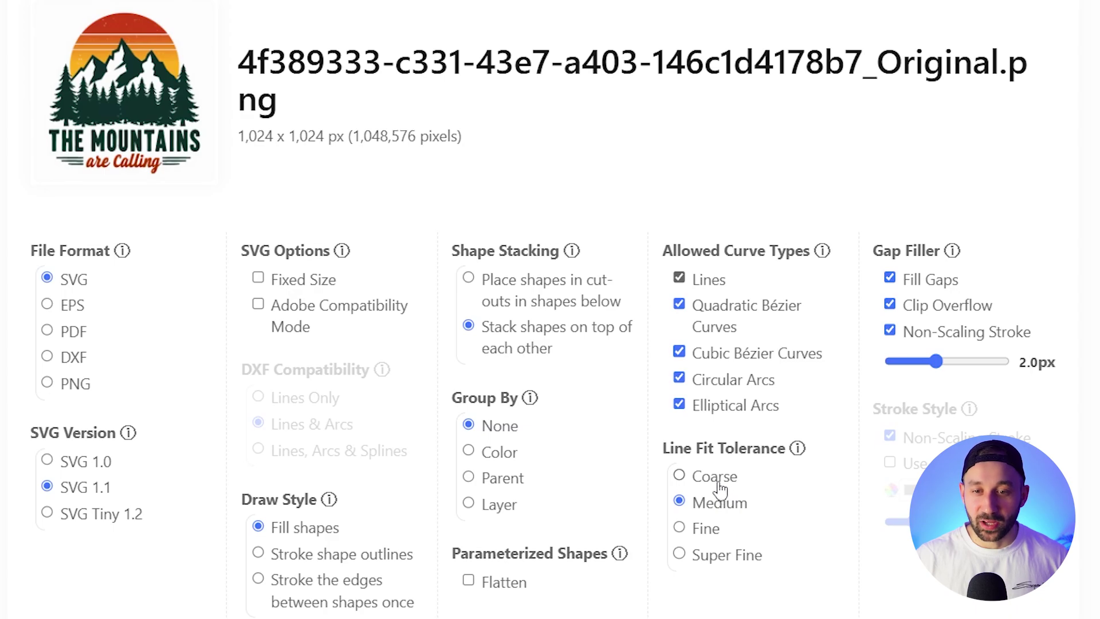
scroll(720, 488, down, 5)
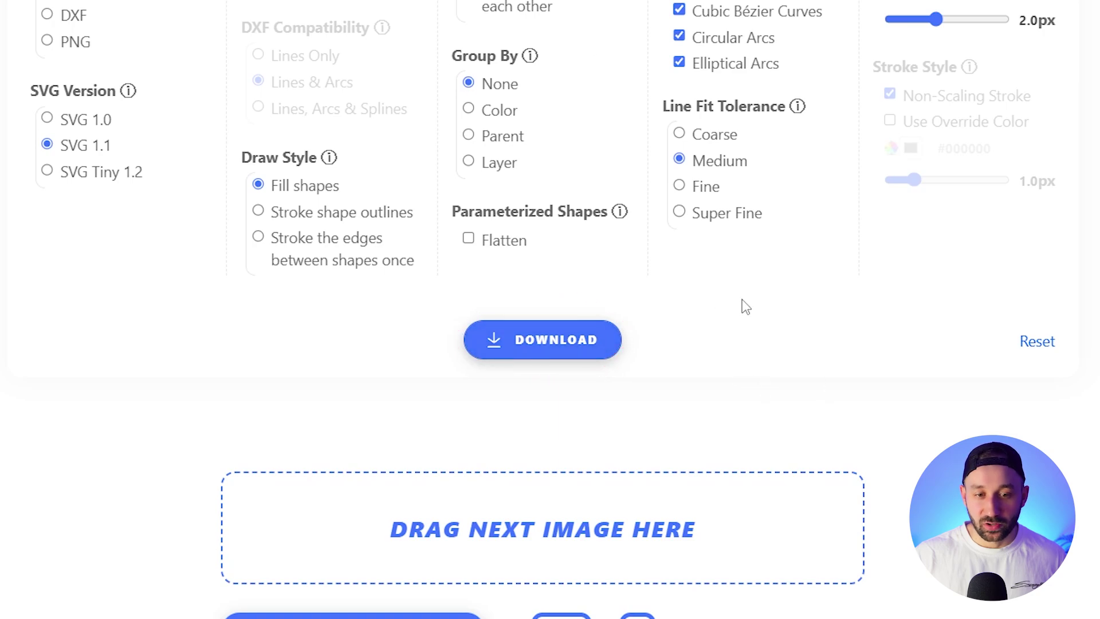
scroll(744, 307, down, 3)
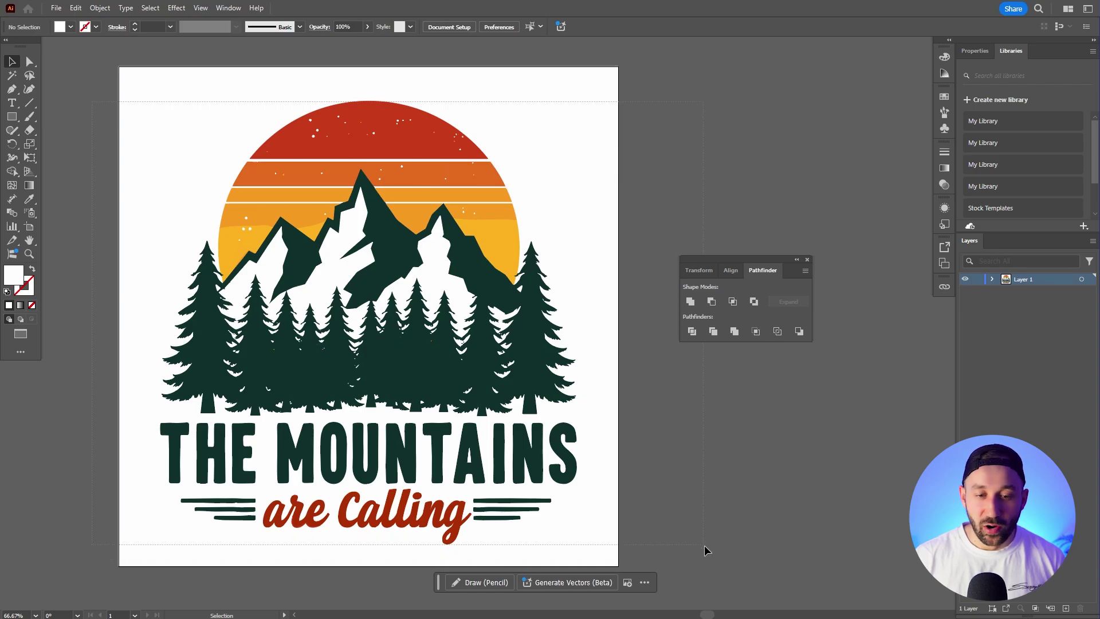
- Move the logo off its artboard and delete the white background rectangle
key(ctrl+a)
drag(699, 453, 509, 460)
drag(230, 231, 388, 232)
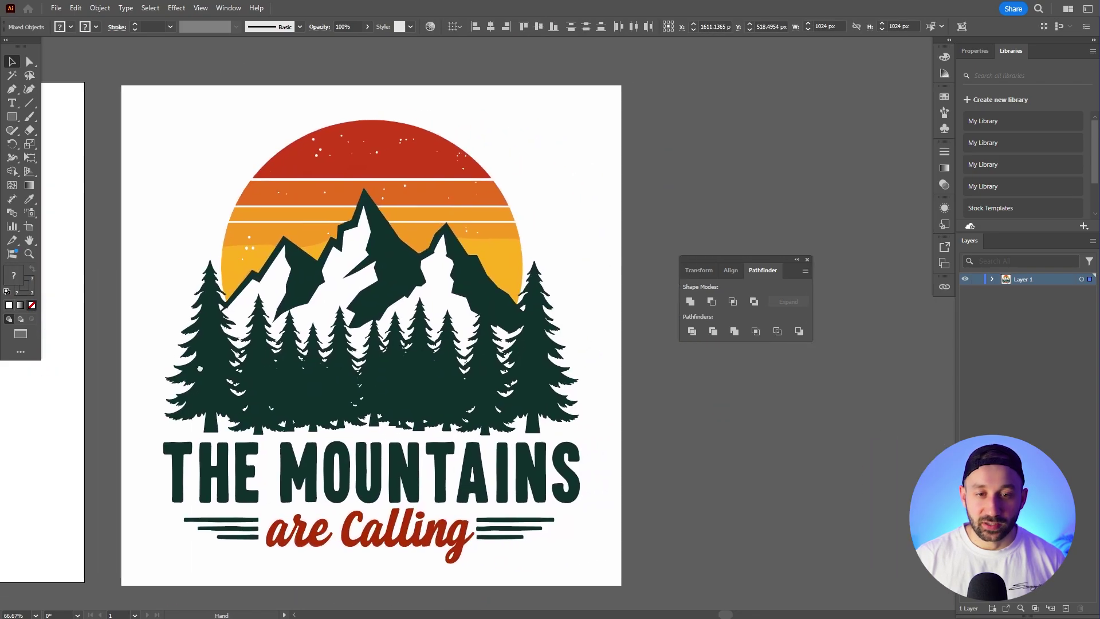
click(665, 187)
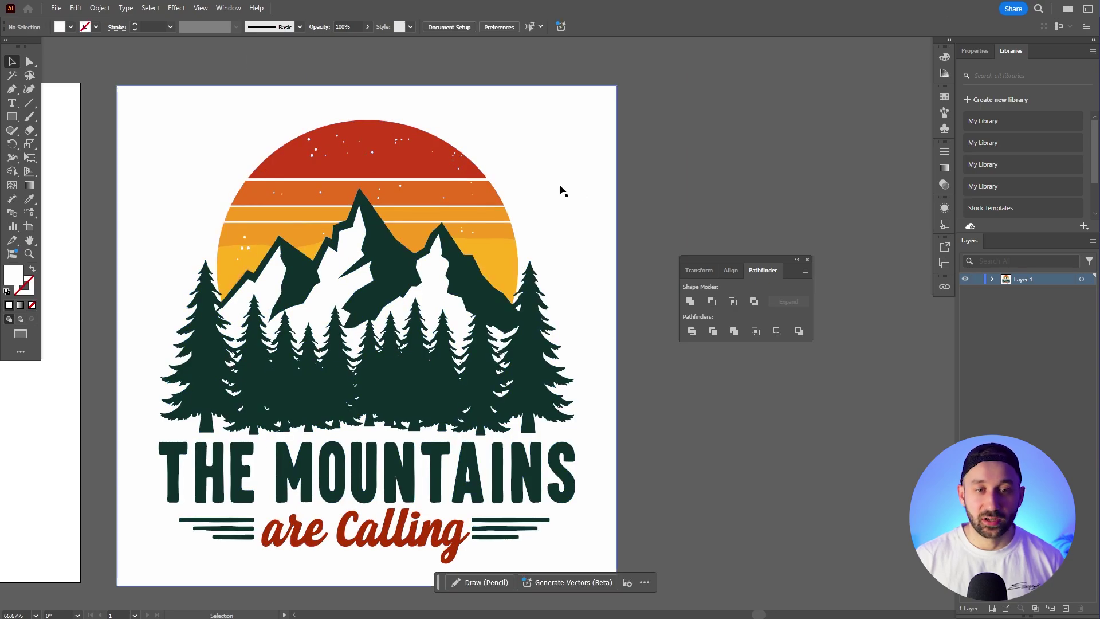
drag(538, 217, 519, 185)
key(Delete)
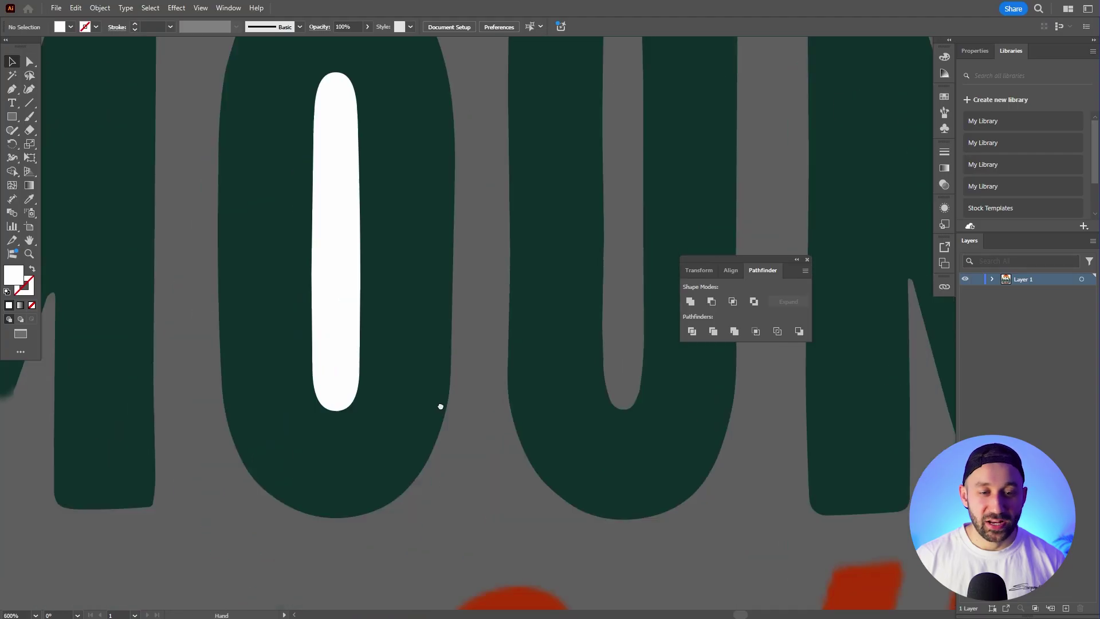
scroll(304, 304, down, 3)
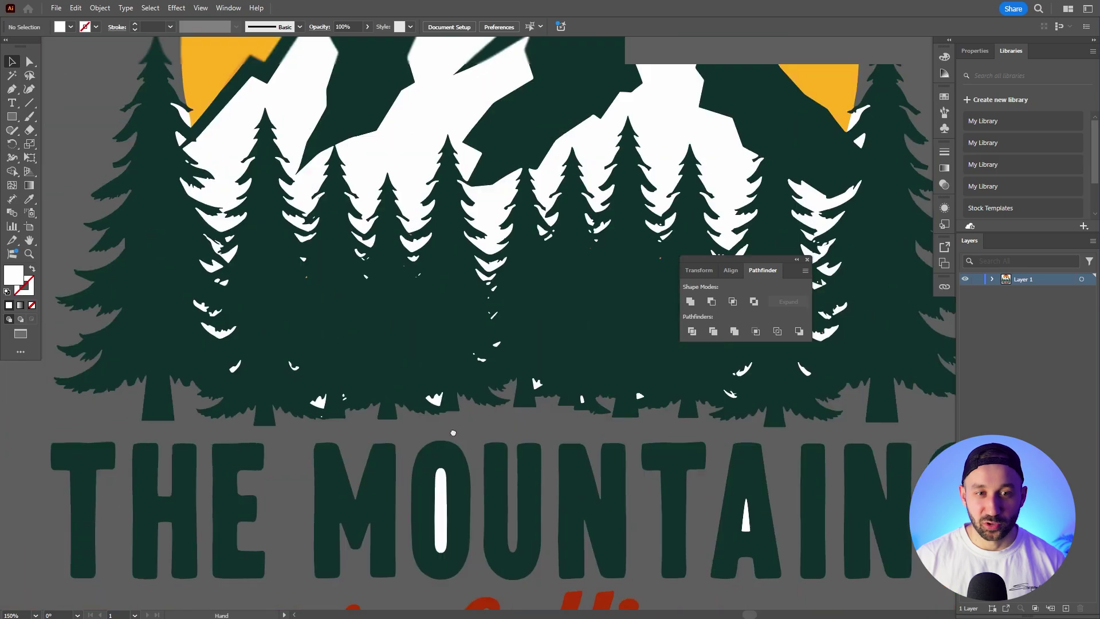
scroll(217, 250, down, 1)
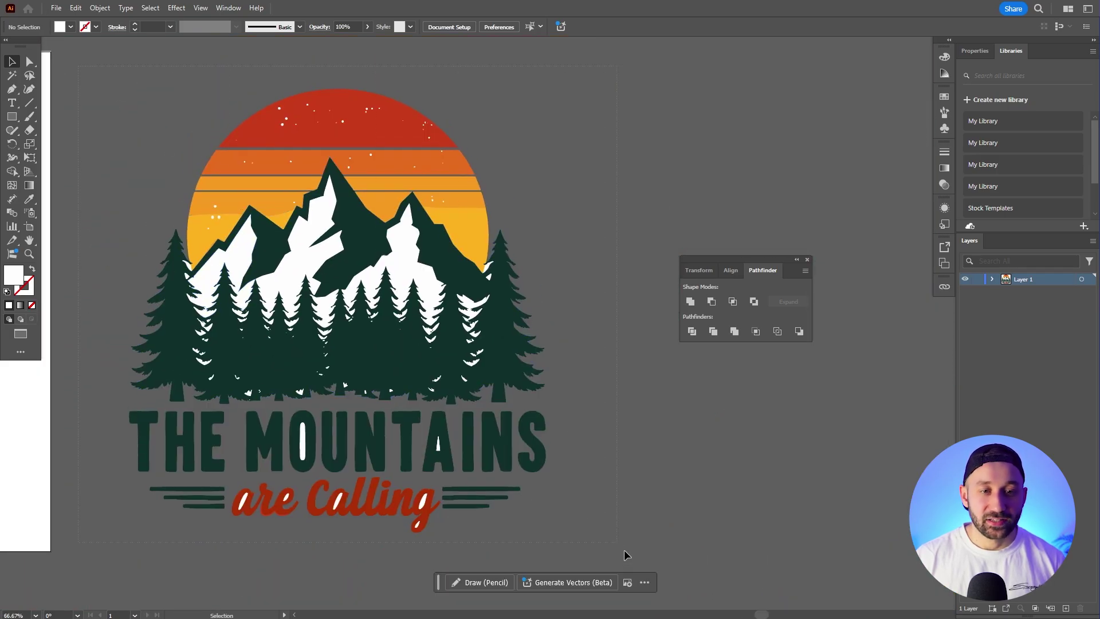
- Select all the logo artwork again and shift the Pathfinder panel slightly left
key(ctrl+a)
mouse_move(740, 266)
mouse_down()
mouse_move(715, 267)
mouse_move(725, 267)
mouse_up()
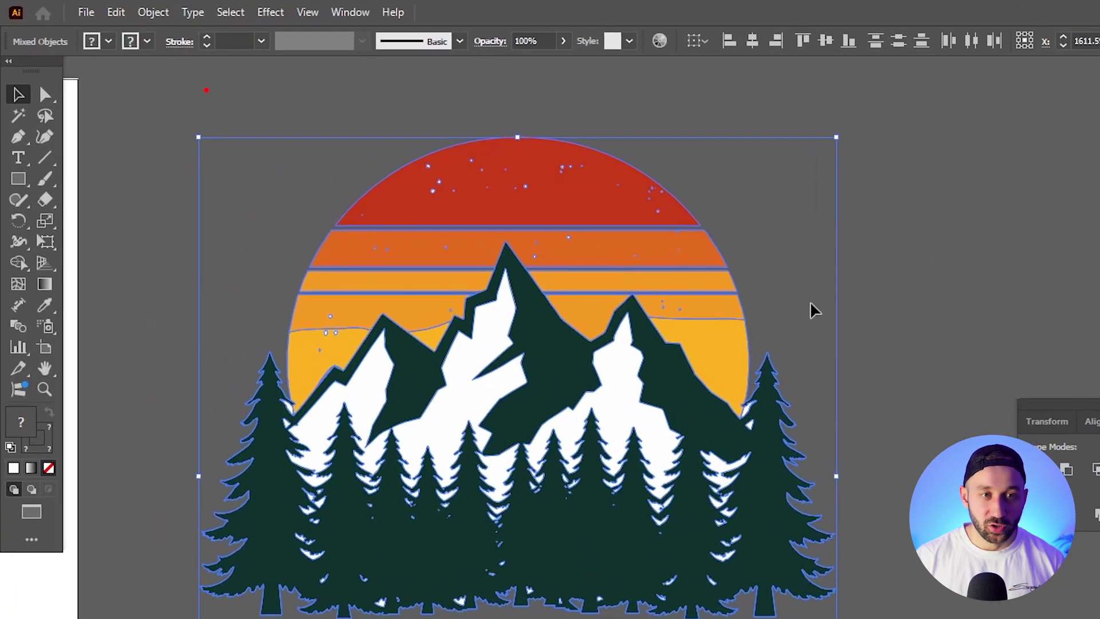
click(318, 11)
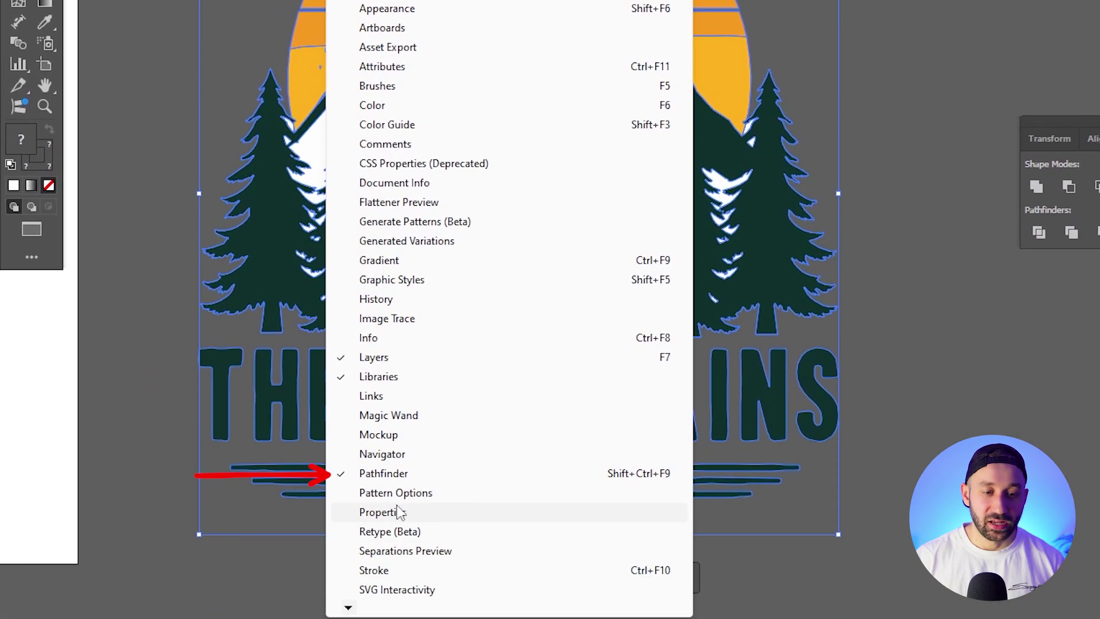
- Divide the logo's overlapping shapes into separate pieces with Pathfinder Divide
click(432, 449)
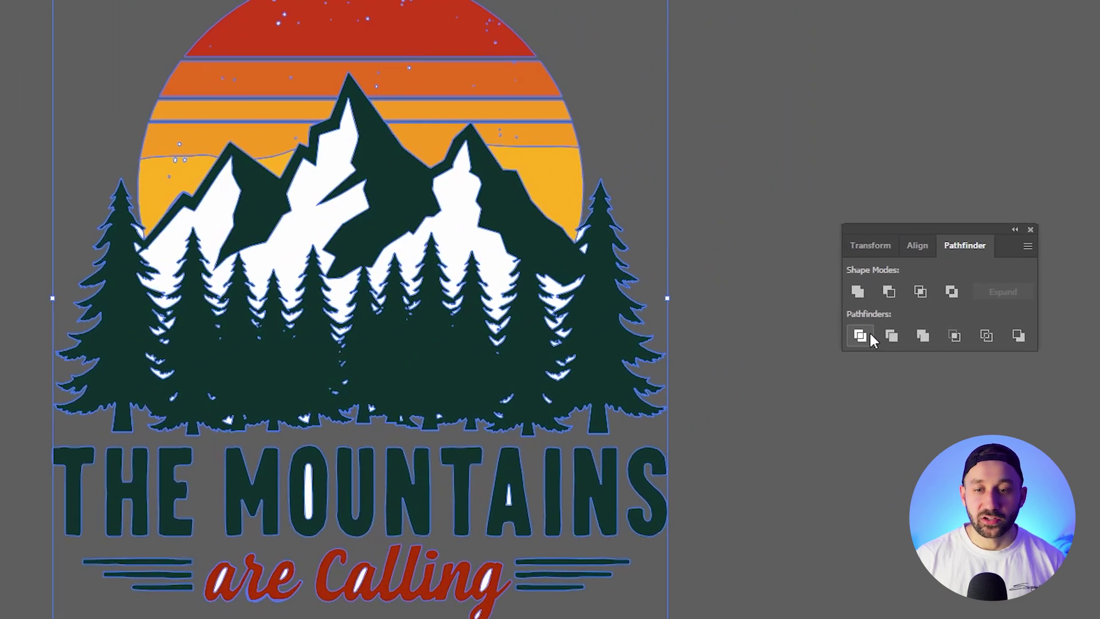
click(861, 336)
click(708, 337)
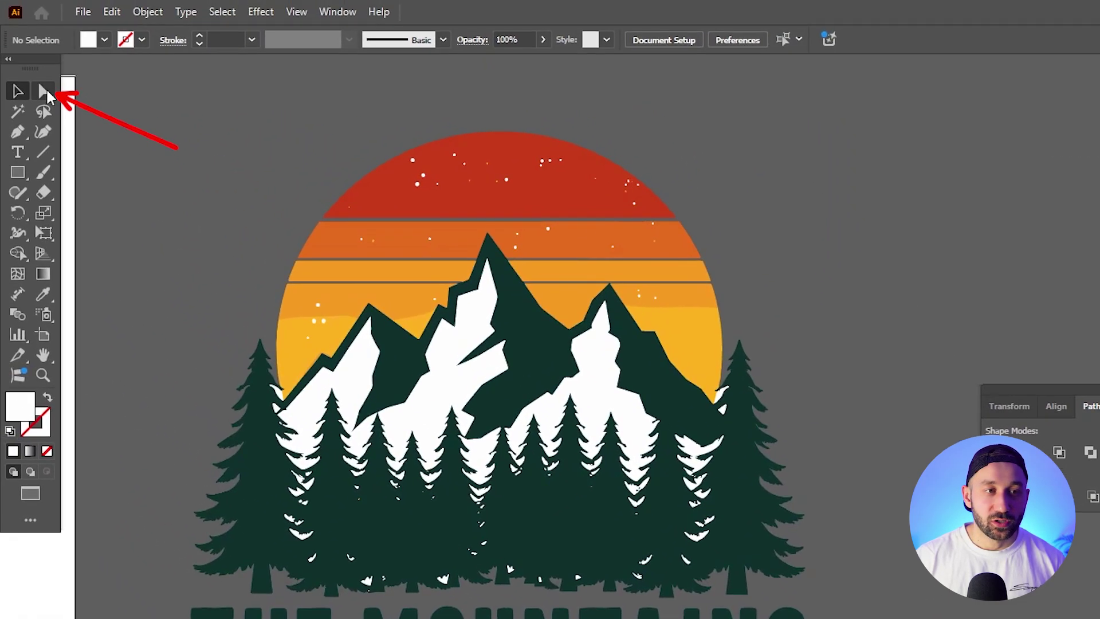
- Pick a white snow shape, select all shapes with the same fill colour, and delete them
click(45, 90)
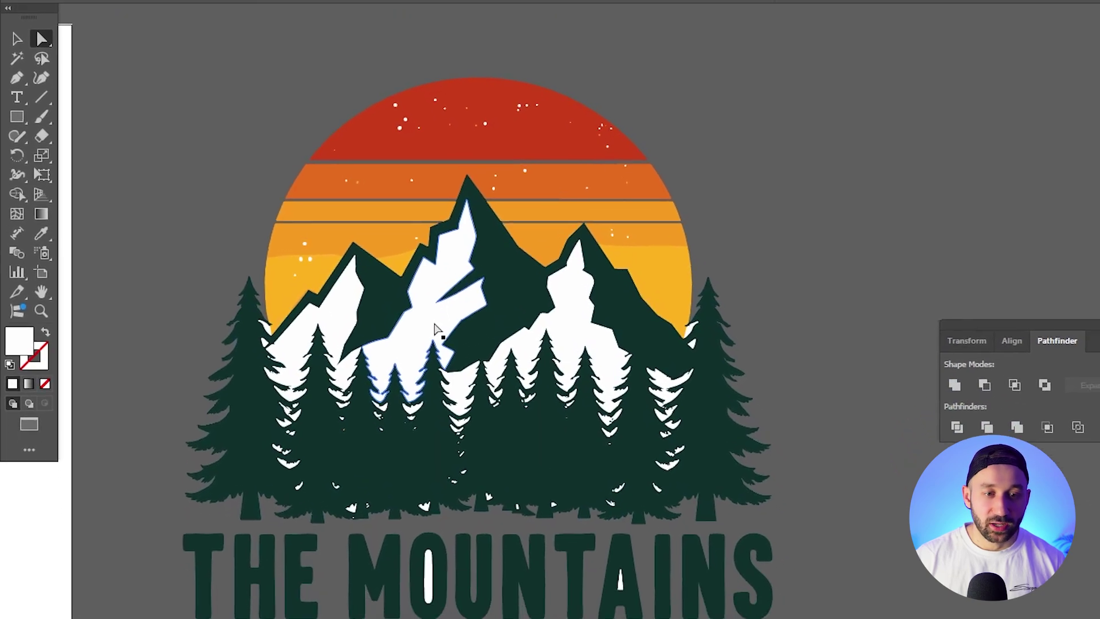
click(434, 376)
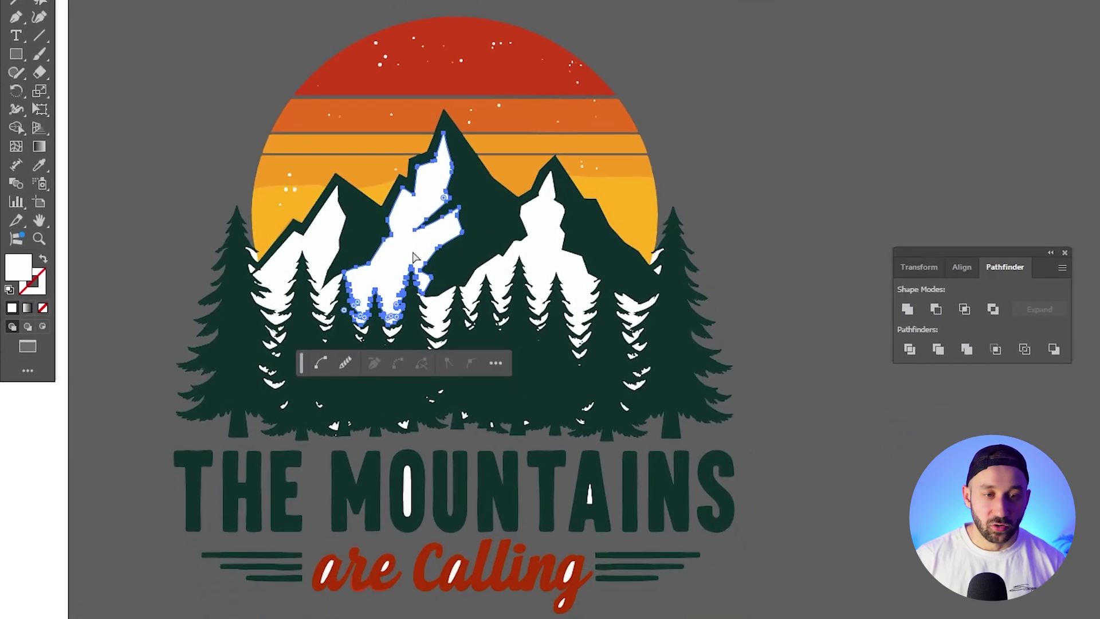
scroll(434, 377, up, 5)
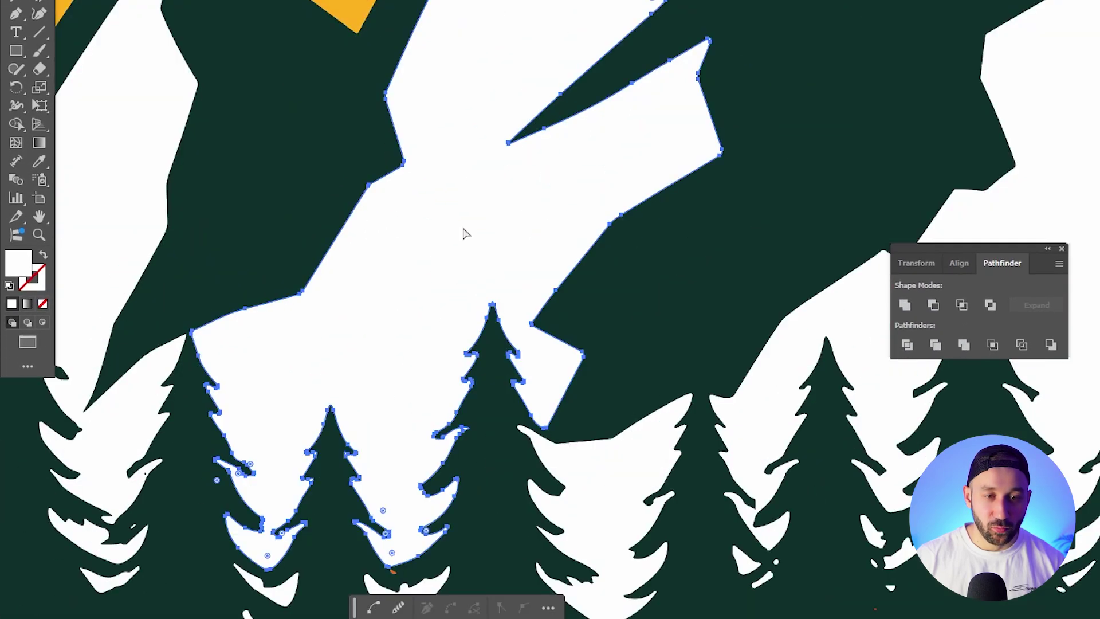
scroll(465, 233, down, 4)
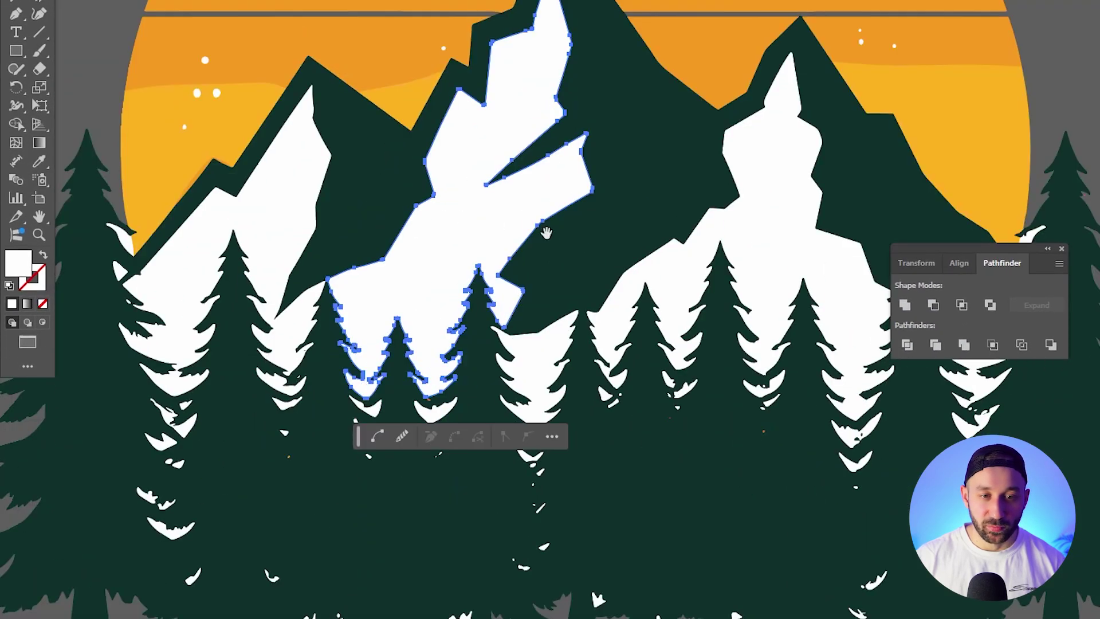
drag(546, 232, 462, 229)
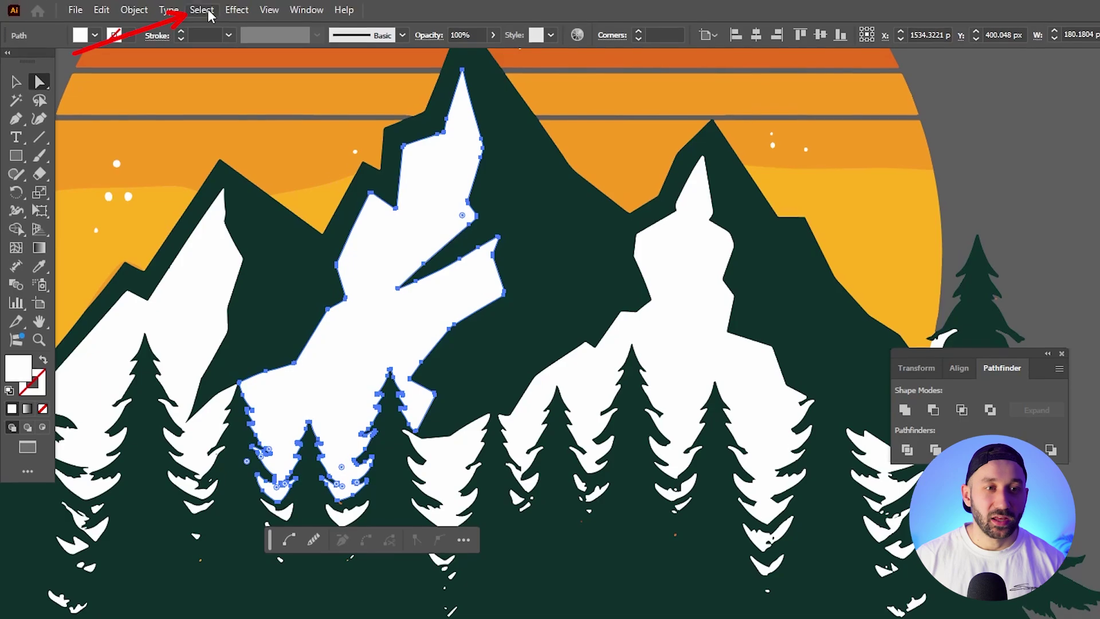
click(201, 11)
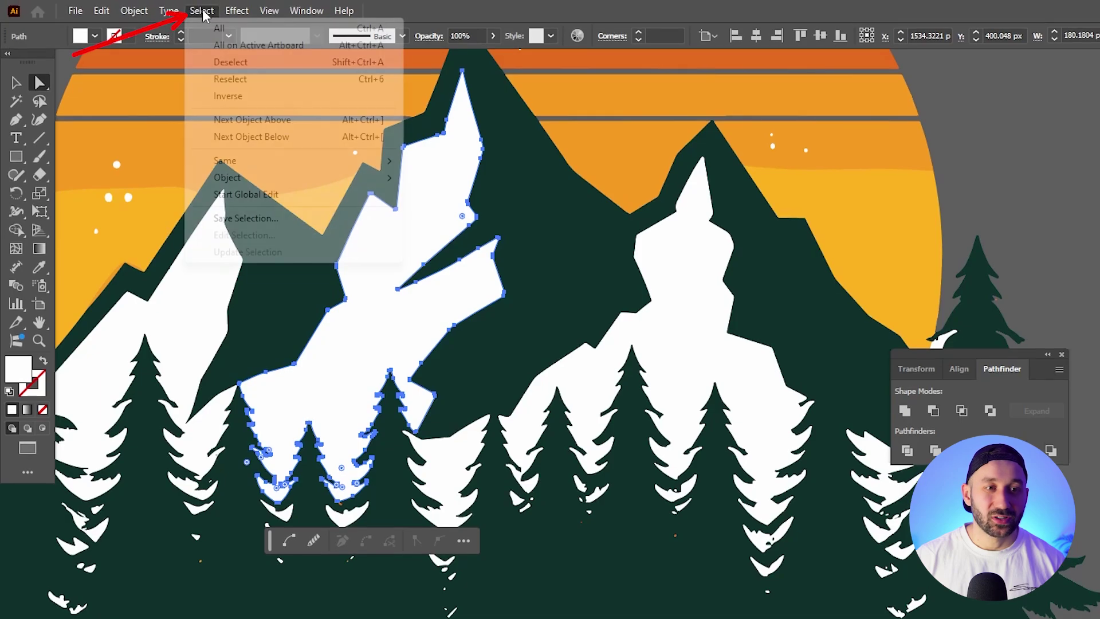
mouse_move(283, 162)
click(473, 222)
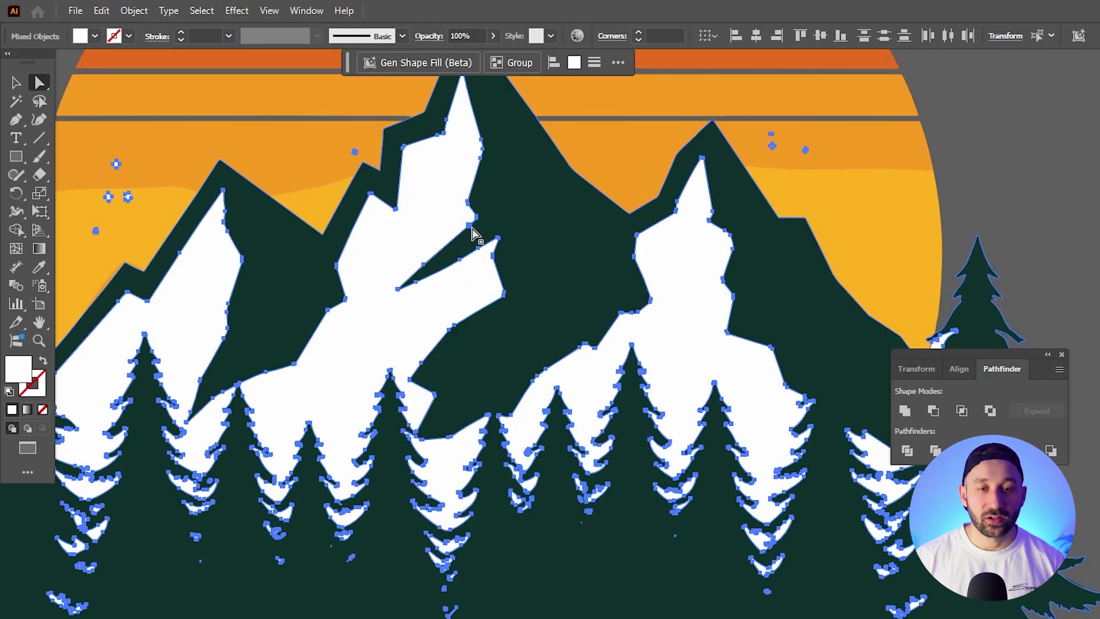
scroll(475, 235, down, 4)
scroll(474, 236, up, 2)
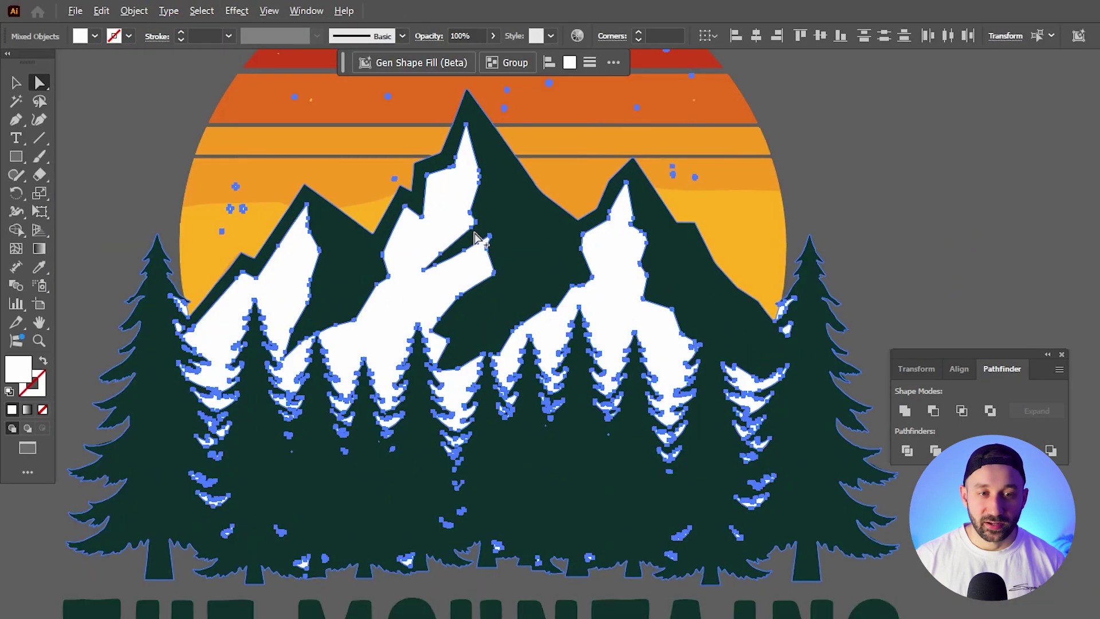
key(Delete)
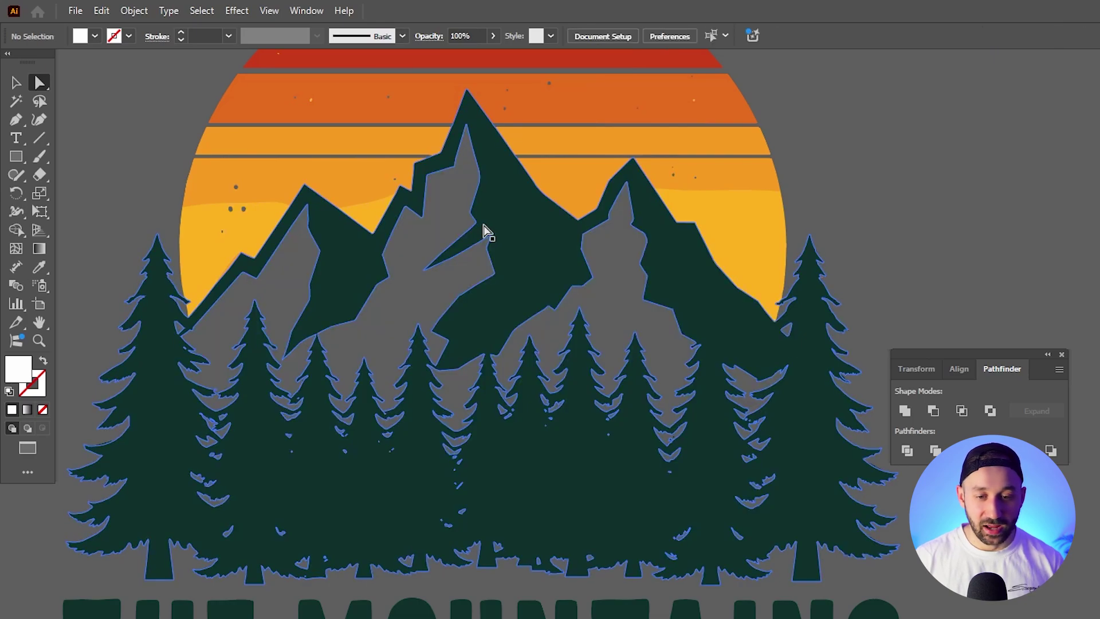
scroll(525, 287, down, 2)
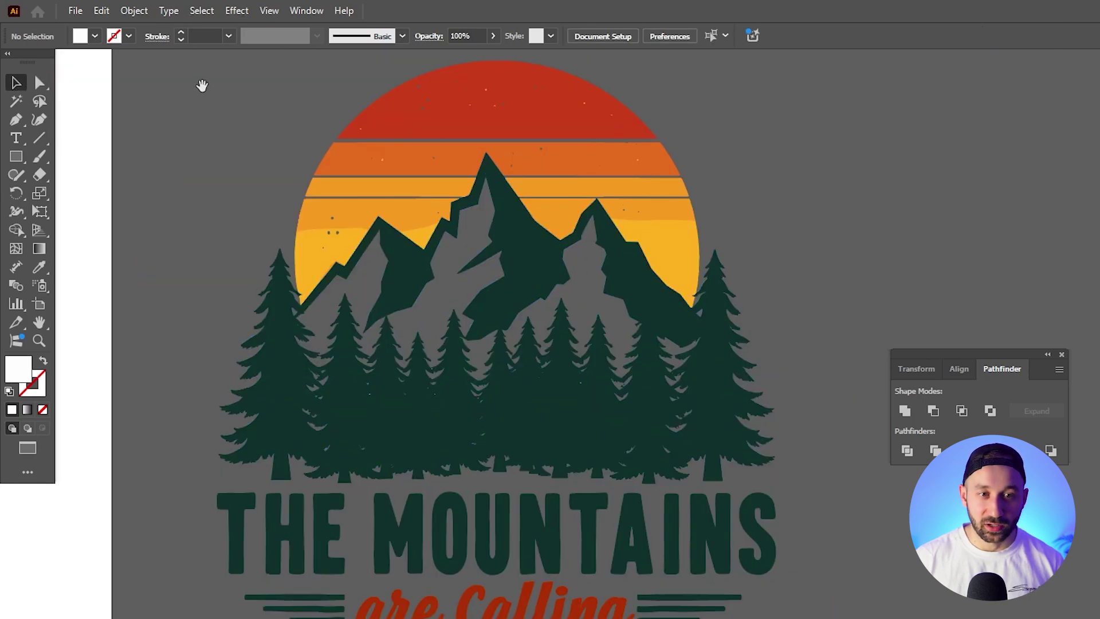
drag(202, 86, 346, 155)
- Move the logo back onto the artboard and draw a full-artboard rectangle behind the artwork
click(723, 339)
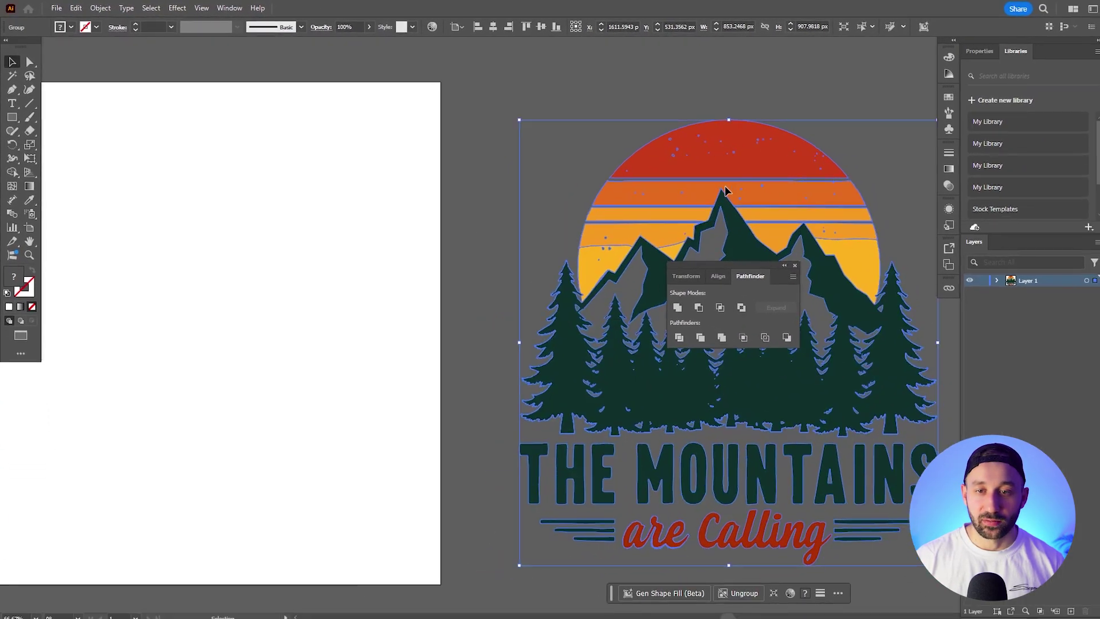
drag(579, 271, 390, 174)
click(531, 175)
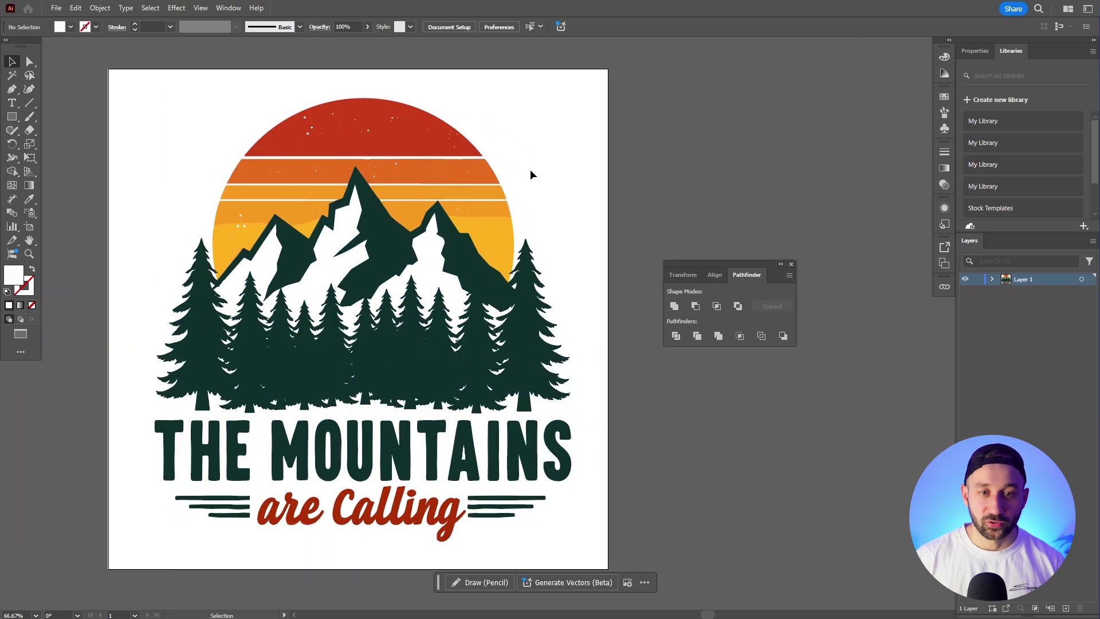
key(m)
mouse_move(108, 69)
mouse_down()
mouse_move(398, 256)
mouse_move(608, 567)
mouse_up()
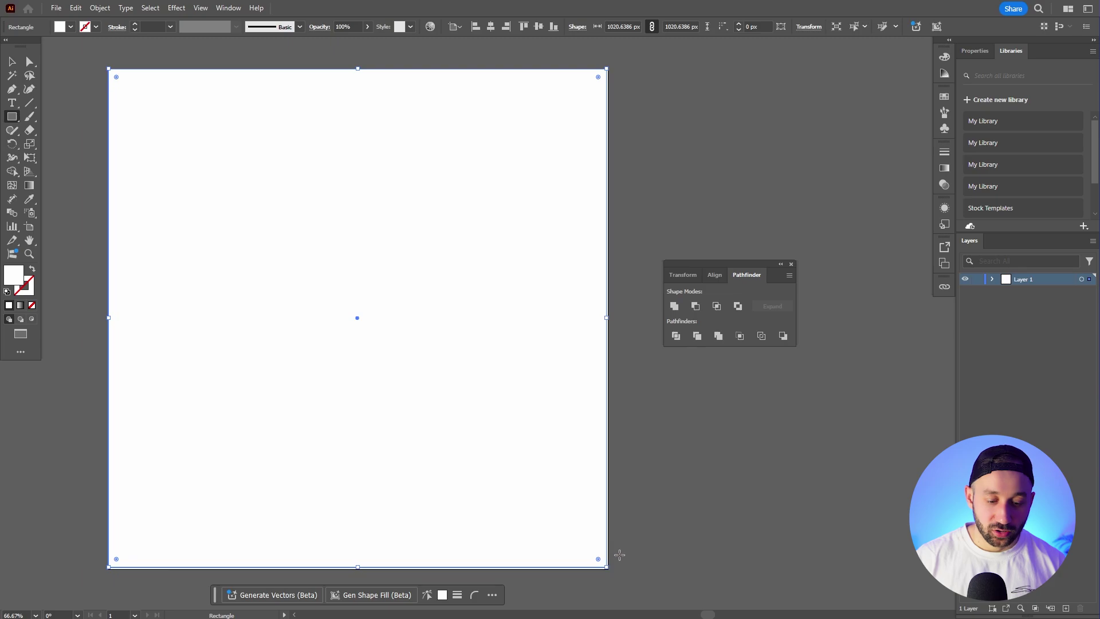
key(ctrl+shift+bracketleft)
- Fill the background rectangle cream, then change it to a pale light blue (C9E7F4)
double_click(13, 275)
drag(504, 256, 456, 262)
click(655, 353)
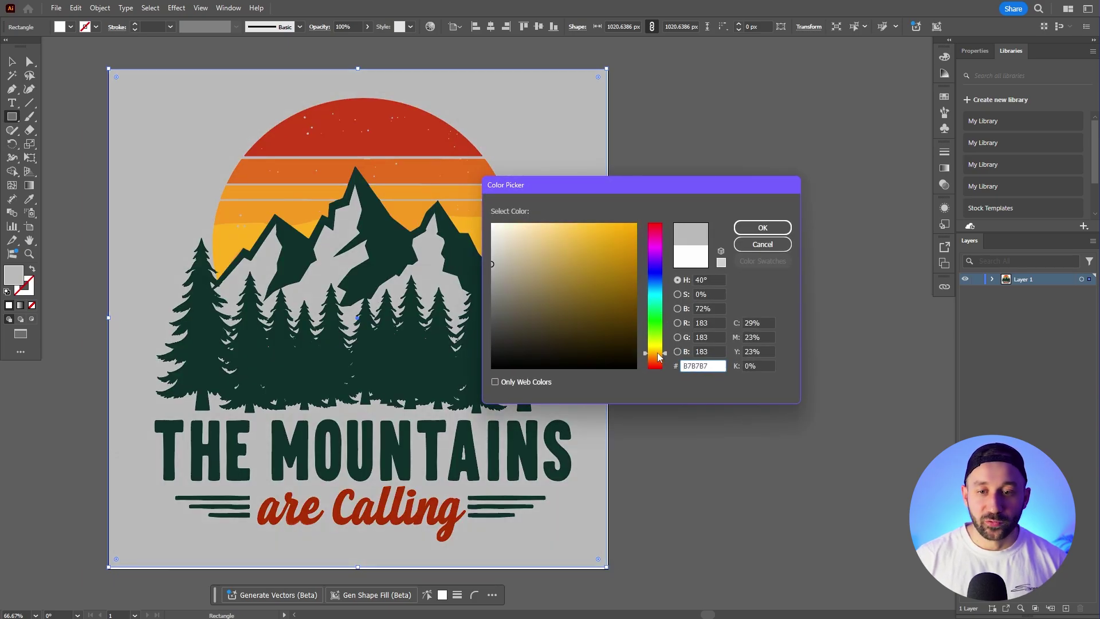
mouse_move(536, 285)
mouse_down()
mouse_move(522, 227)
mouse_move(527, 233)
mouse_move(517, 222)
mouse_move(513, 234)
mouse_up()
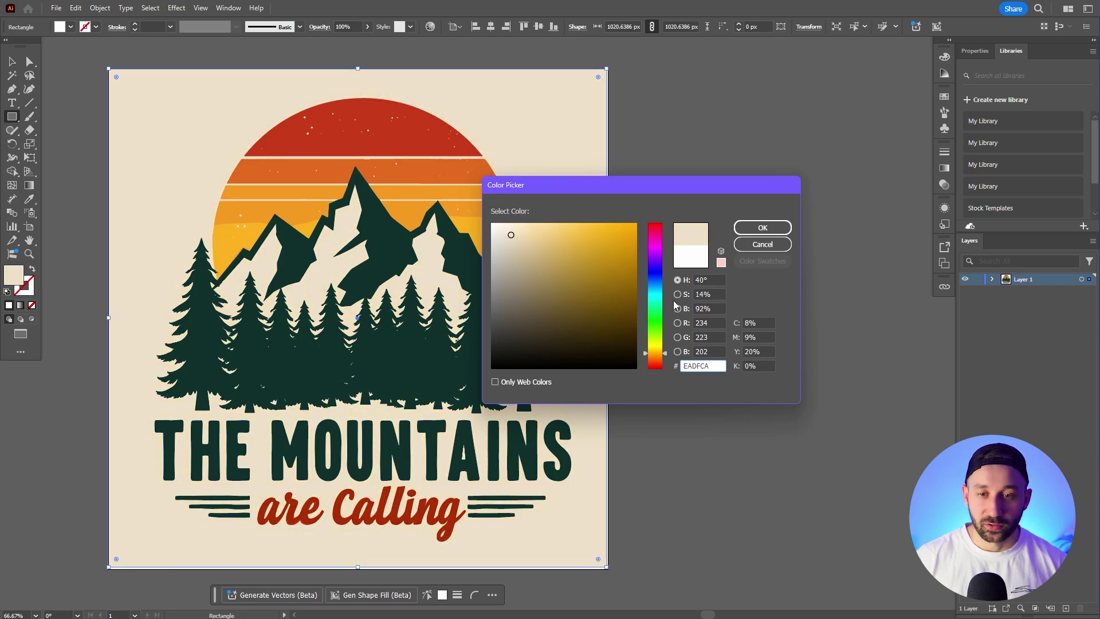
drag(655, 298, 655, 281)
drag(511, 235, 519, 228)
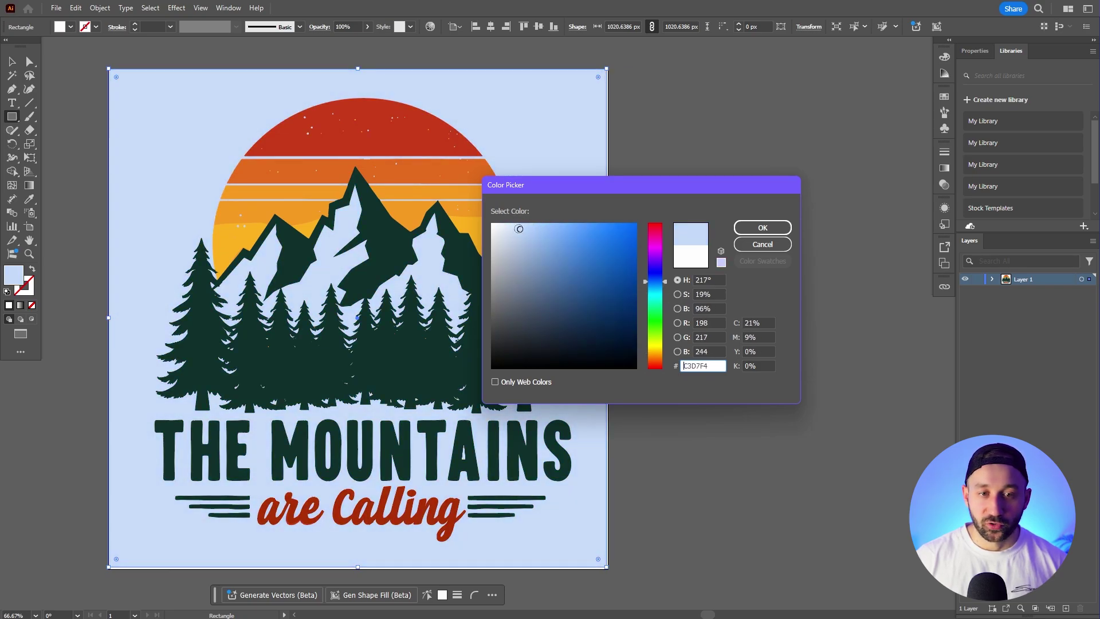
drag(656, 282, 662, 290)
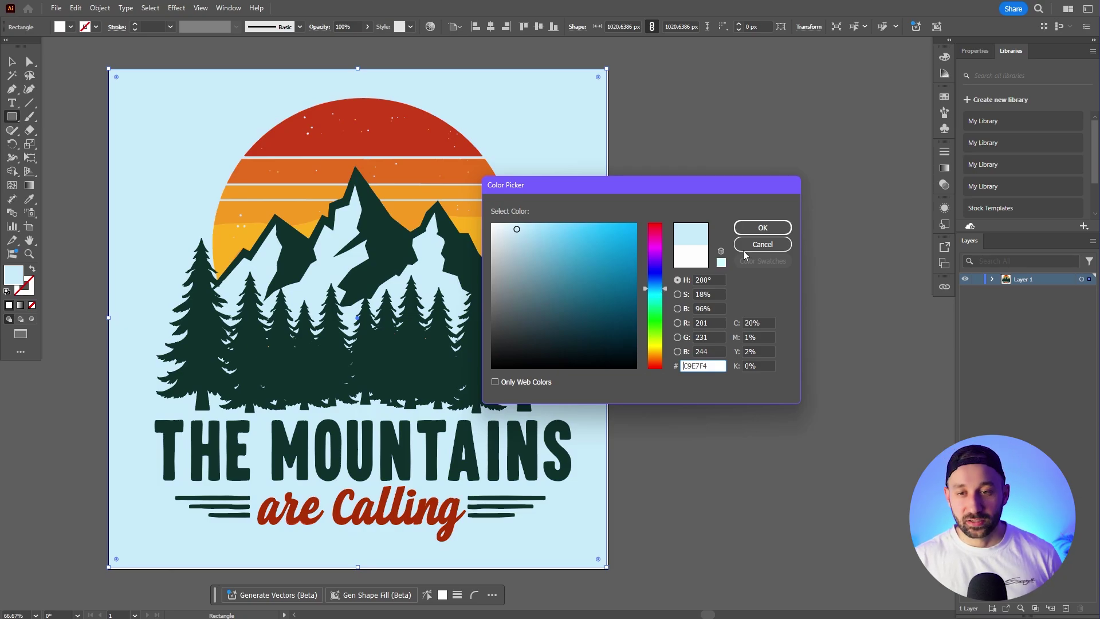
click(762, 227)
key(v)
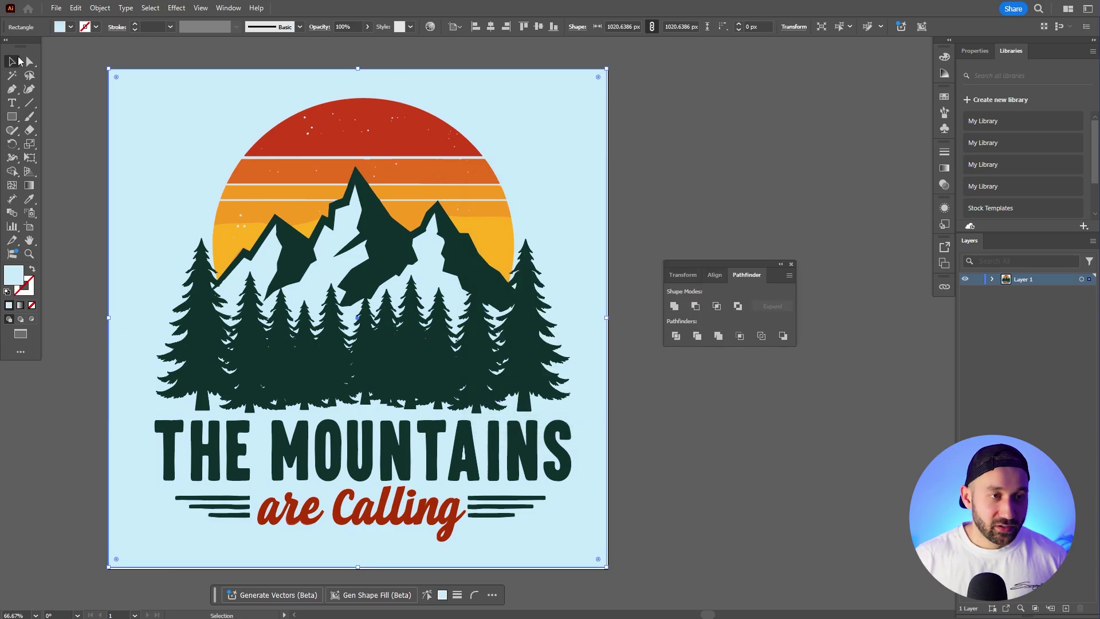
click(95, 108)
- Delete the background rectangle and inspect the three bars beside 'Calling' with Direct Selection
click(142, 111)
key(Delete)
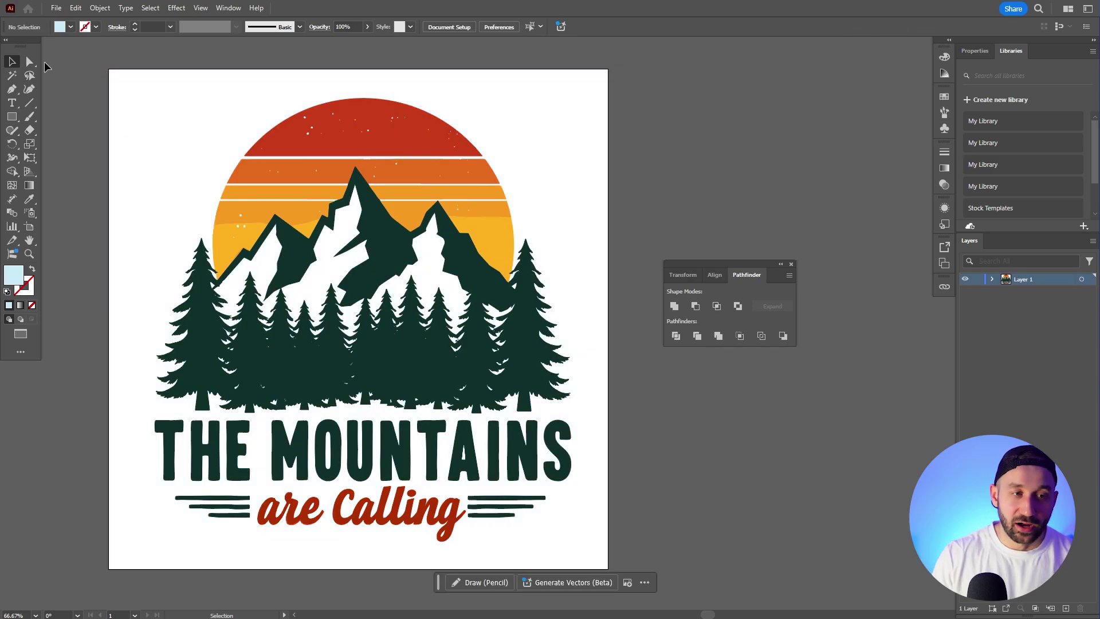
click(31, 61)
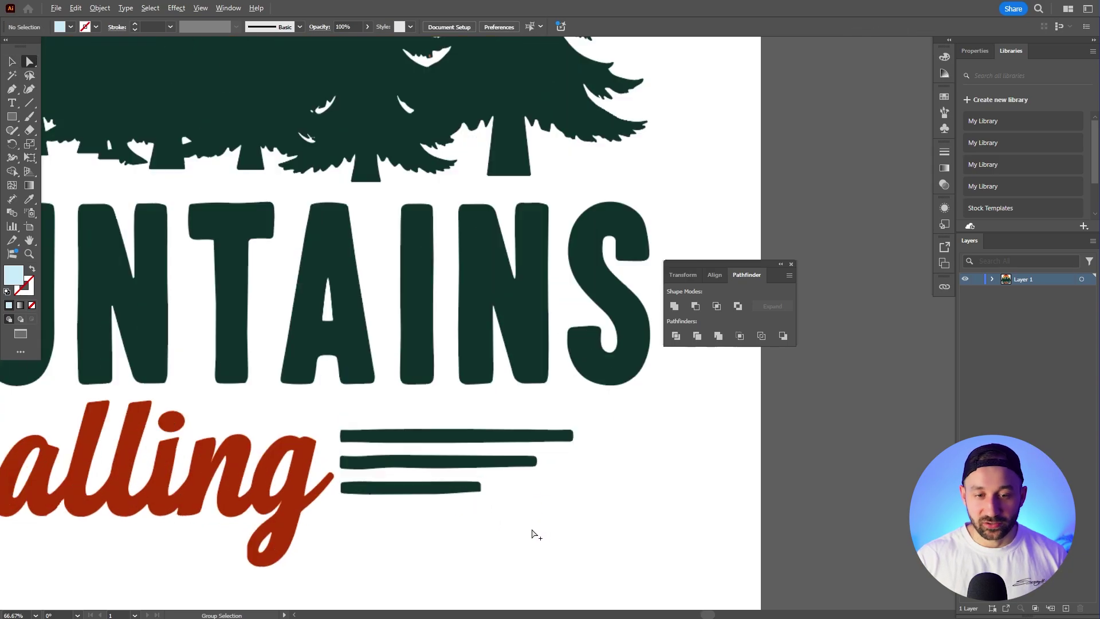
scroll(536, 534, up, 3)
click(396, 358)
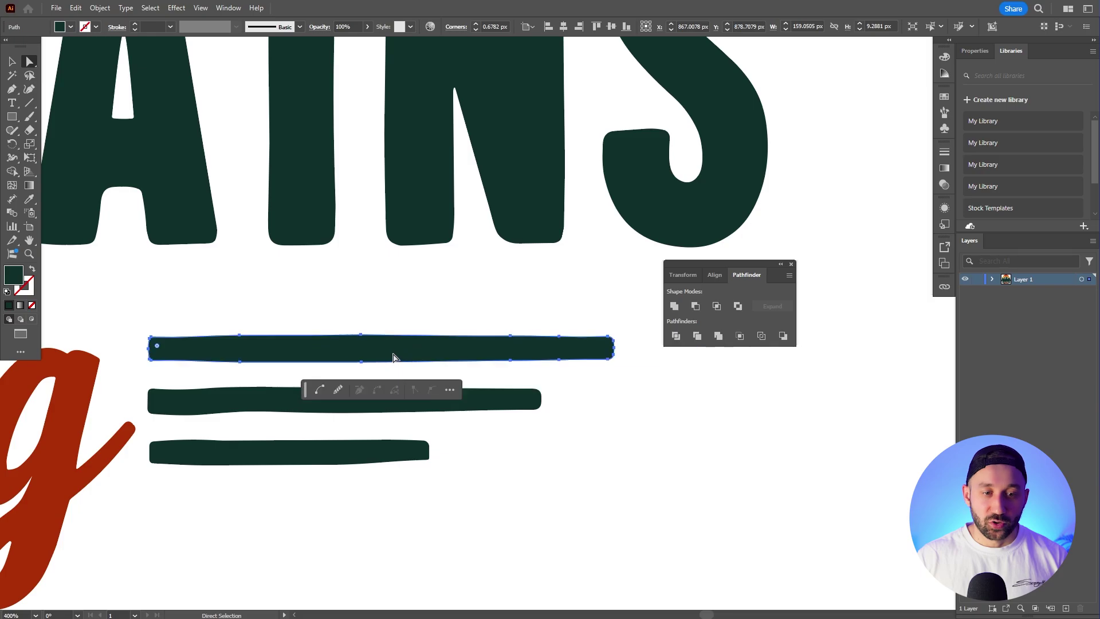
drag(152, 329, 702, 519)
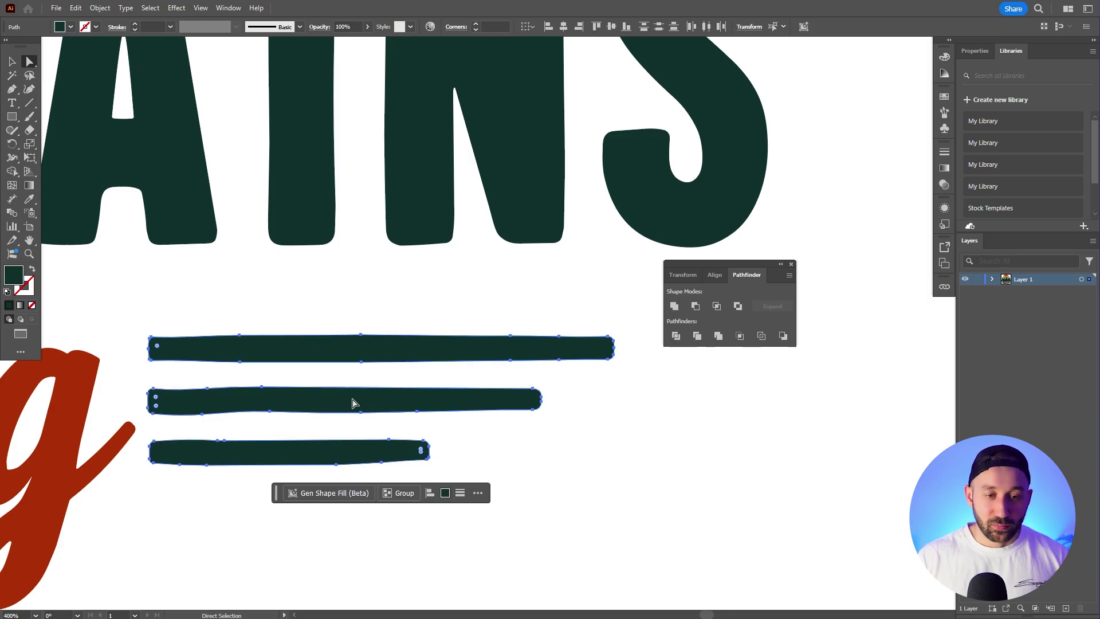
drag(355, 400, 515, 399)
scroll(428, 305, down, 5)
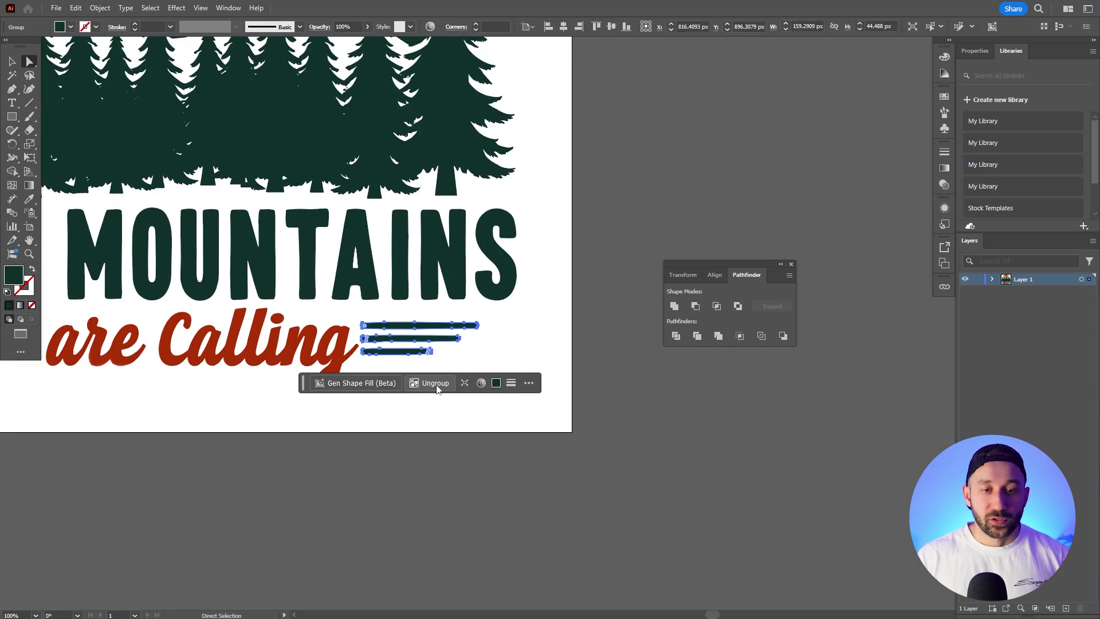
click(627, 338)
- Test a magenta hue on the red top sunset band, undo it, then select all the logo artwork
scroll(626, 339, up, 3)
scroll(597, 329, up, 2)
click(424, 155)
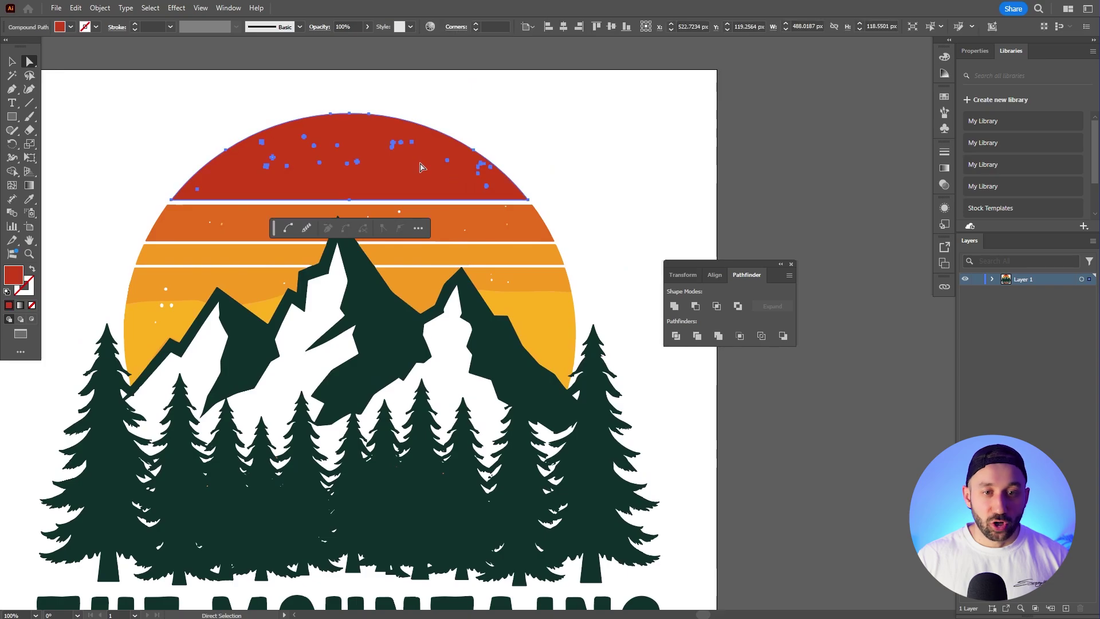
scroll(429, 152, up, 2)
drag(314, 117, 365, 132)
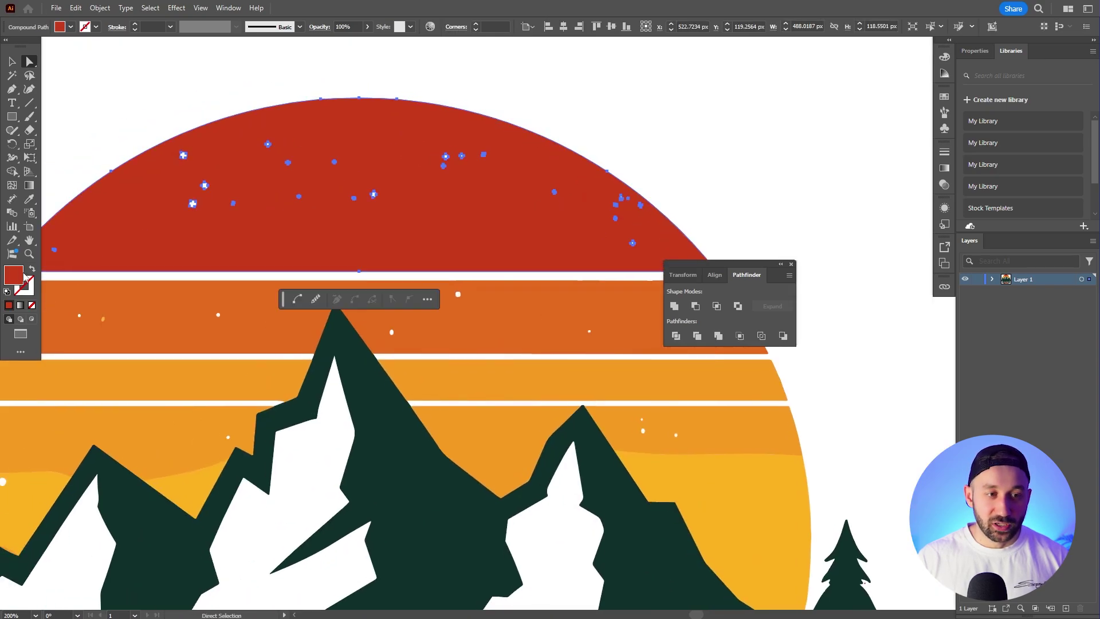
double_click(23, 277)
drag(653, 252, 658, 234)
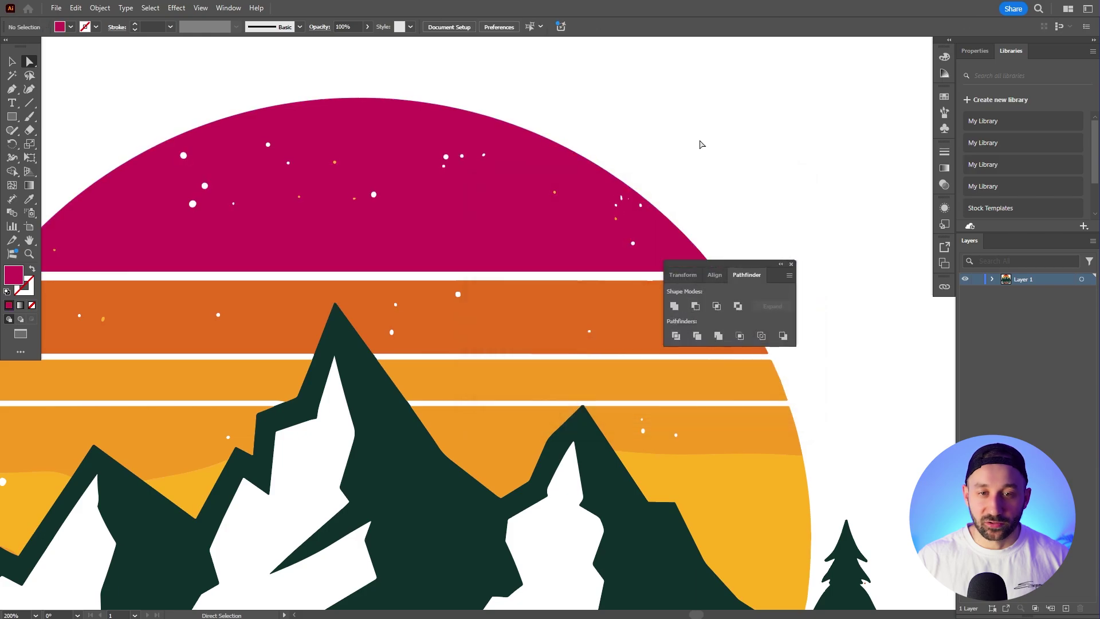
key(ctrl+0)
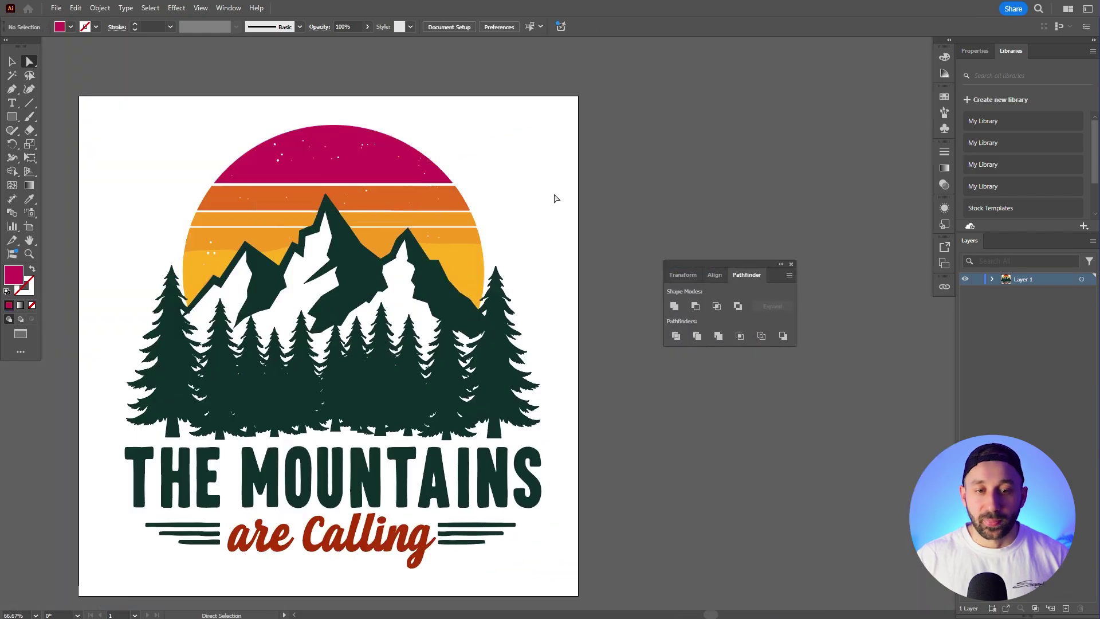
key(ctrl+z)
scroll(165, 160, down, 1)
drag(90, 74, 665, 562)
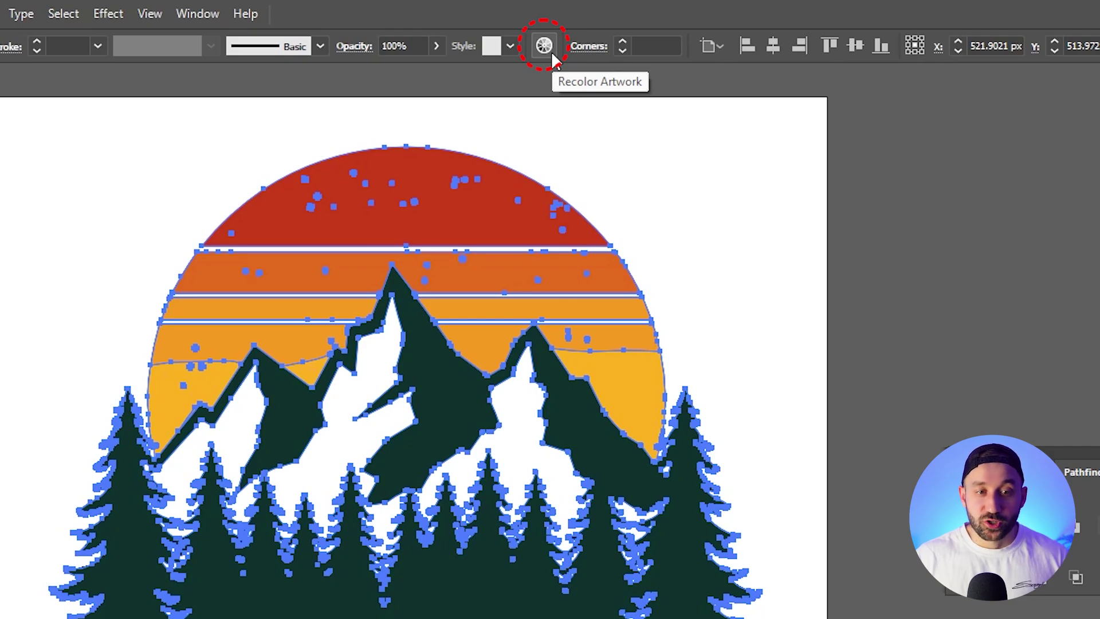
- Rotate the colour harmony in Recolor Artwork to give the logo muted orange and charcoal tones
click(551, 51)
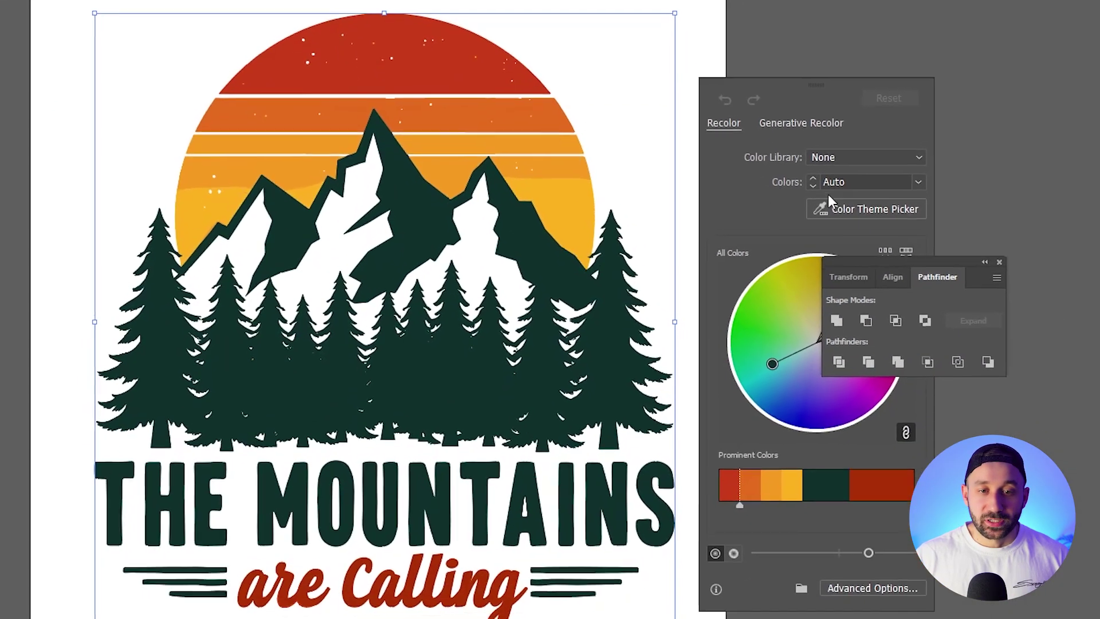
drag(896, 260, 1079, 286)
click(880, 325)
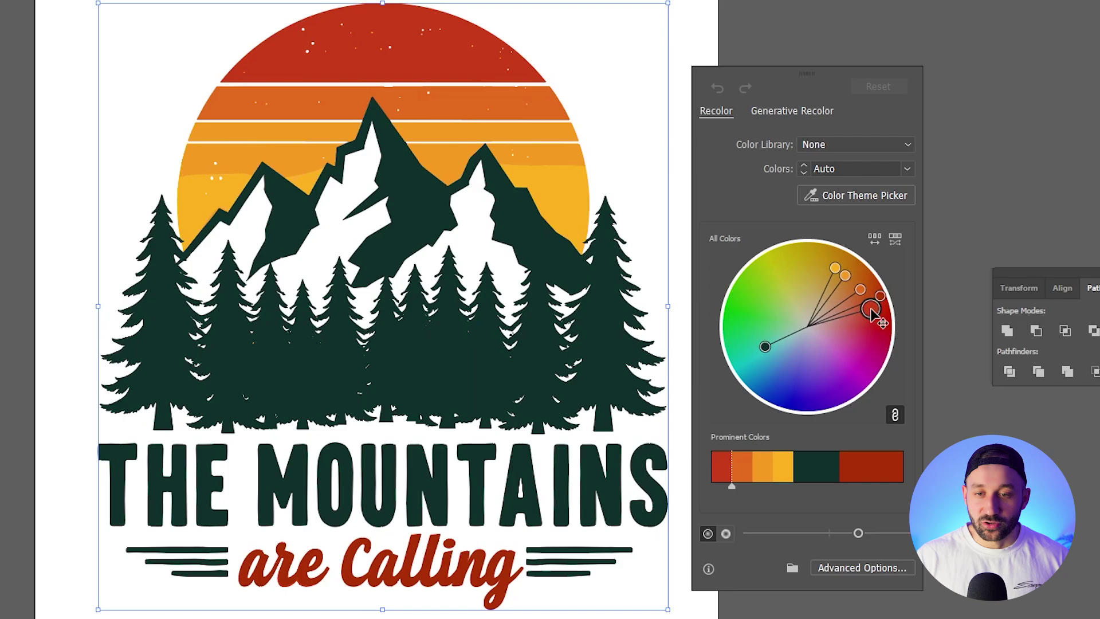
drag(871, 312, 847, 302)
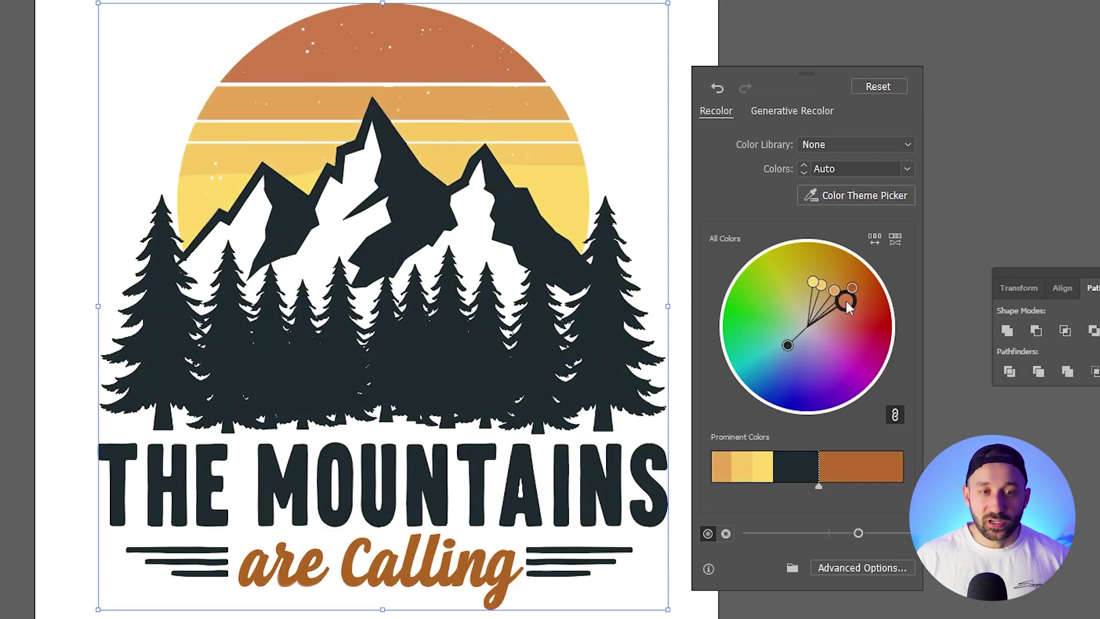
click(628, 105)
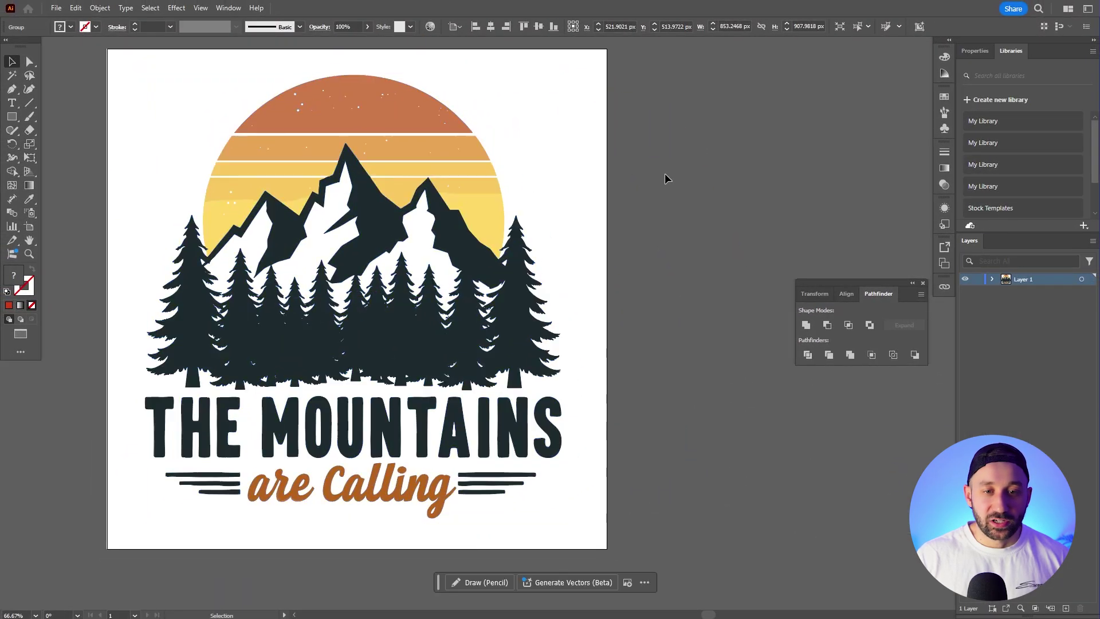
click(665, 178)
- Scale the whole logo up to about 913 x 972 px so it fills the artboard
scroll(653, 174, up, 1)
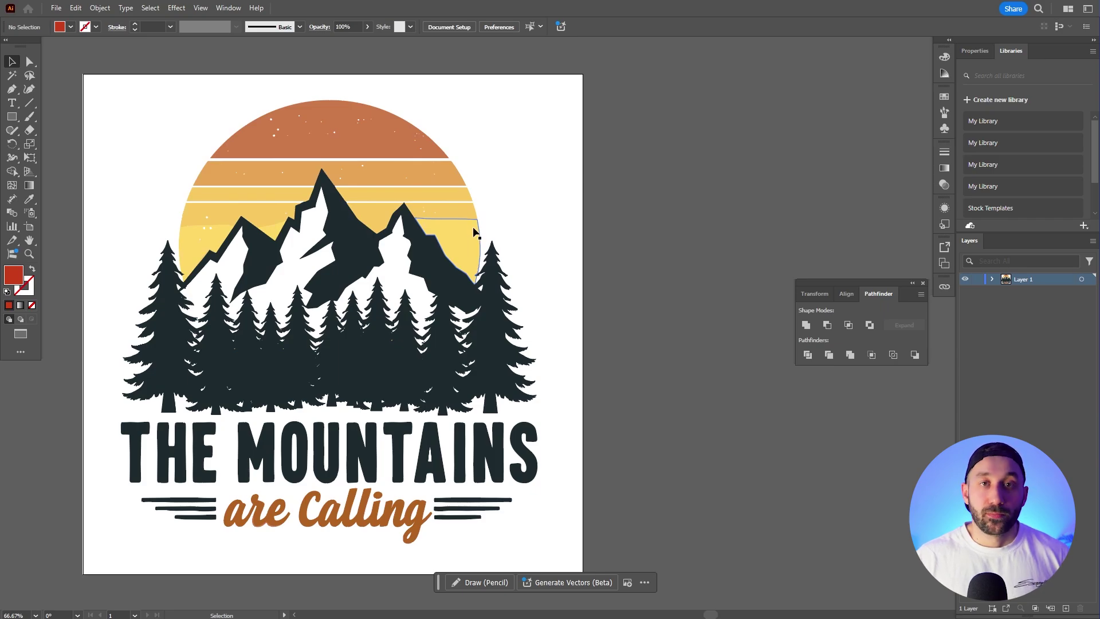
click(30, 226)
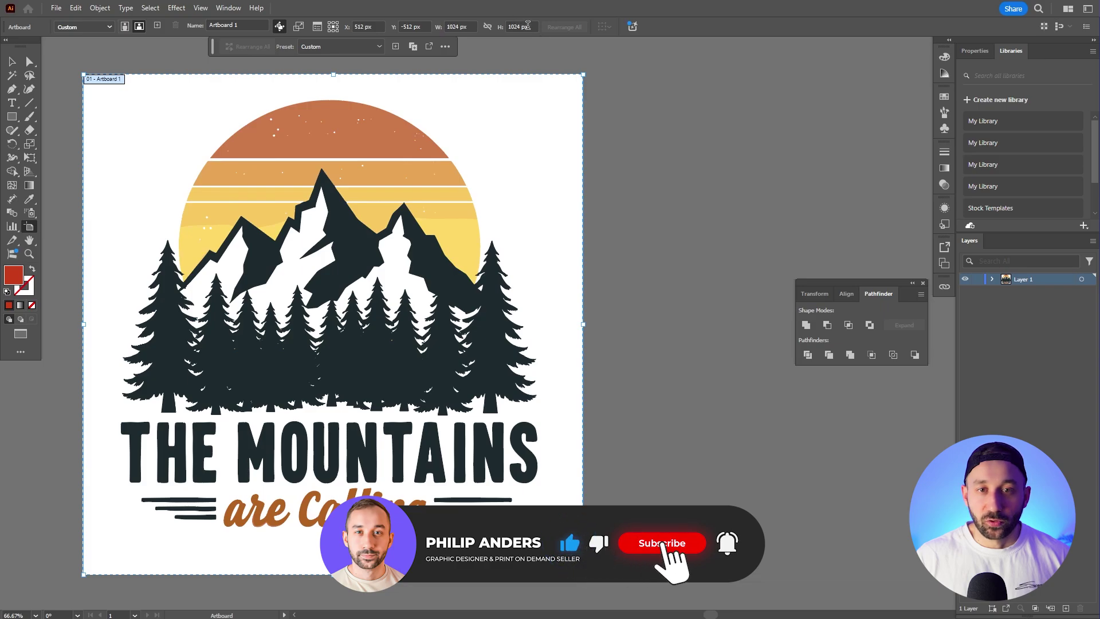
key(v)
key(ctrl+a)
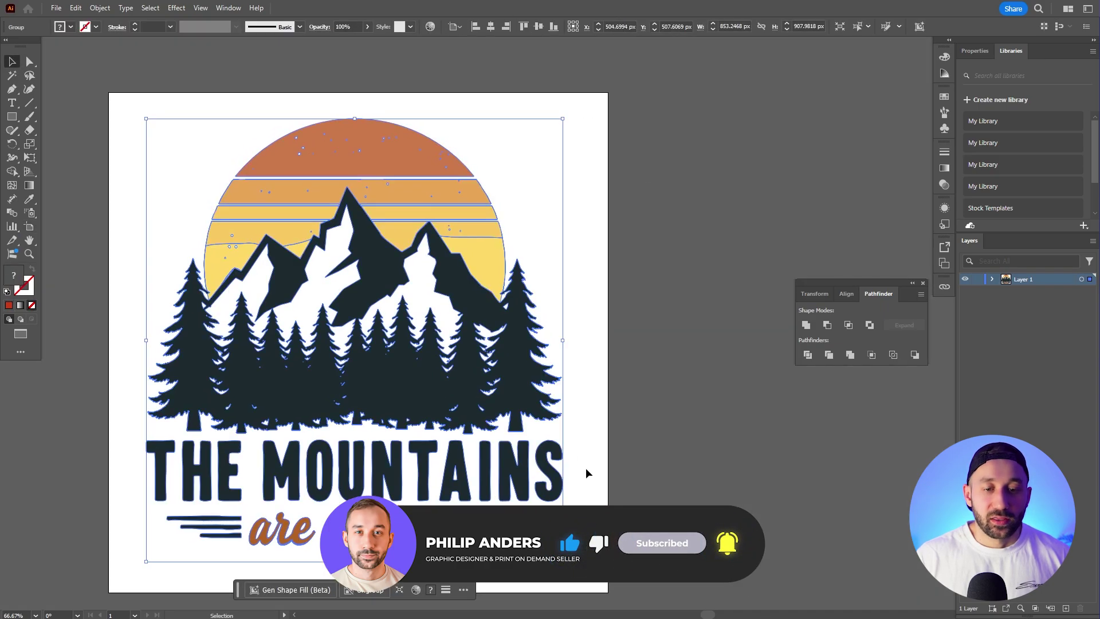
drag(563, 561, 580, 580)
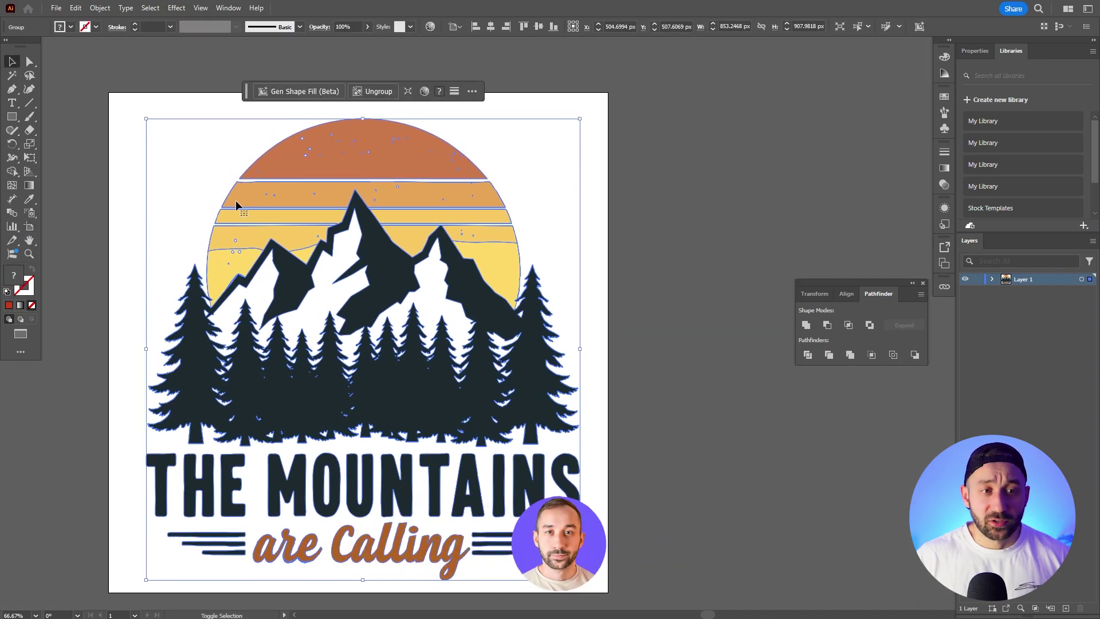
drag(145, 120, 133, 105)
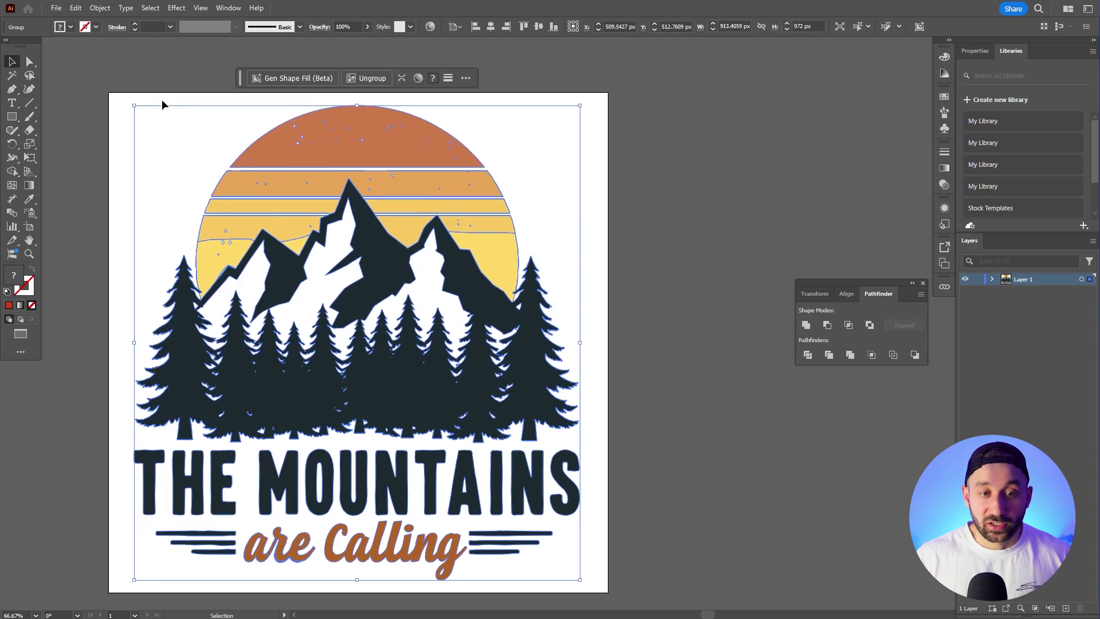
click(589, 213)
mouse_move(621, 243)
mouse_down()
mouse_move(614, 211)
mouse_move(641, 223)
mouse_up()
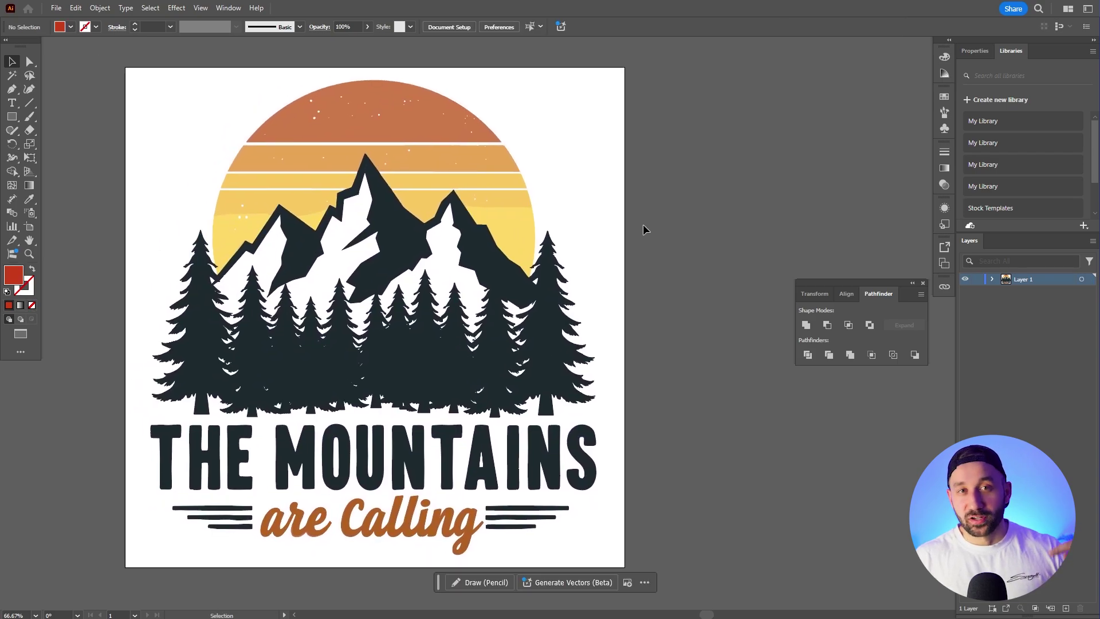